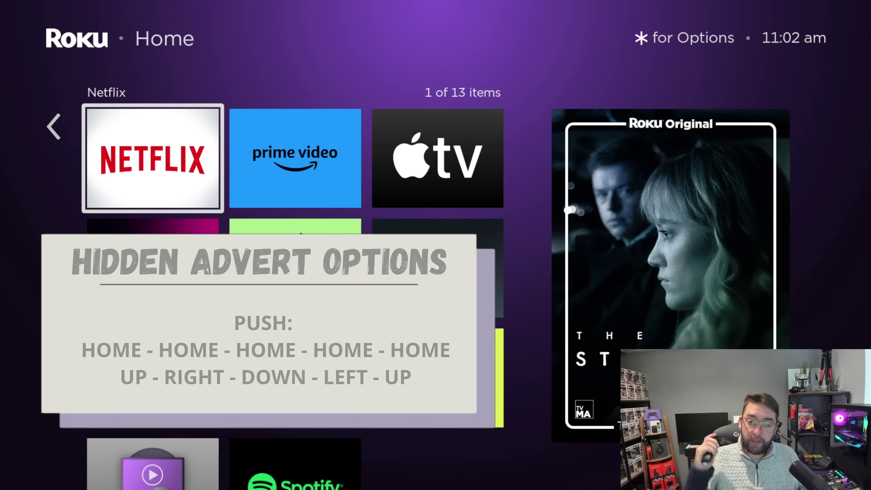
Open the hidden Secret Screen 2 from the Home screen using the hidden advert options remote code
key("Home")
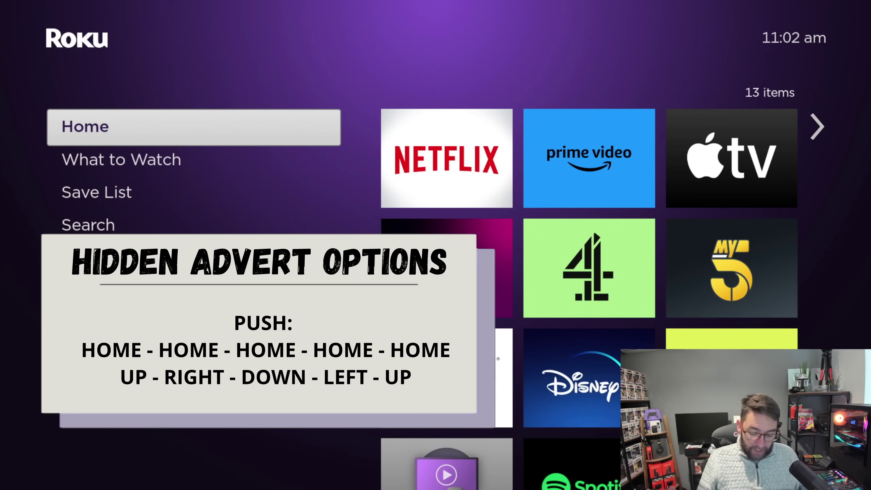
key("Up")
key("Right")
key("Down")
key("Left")
key("Up")
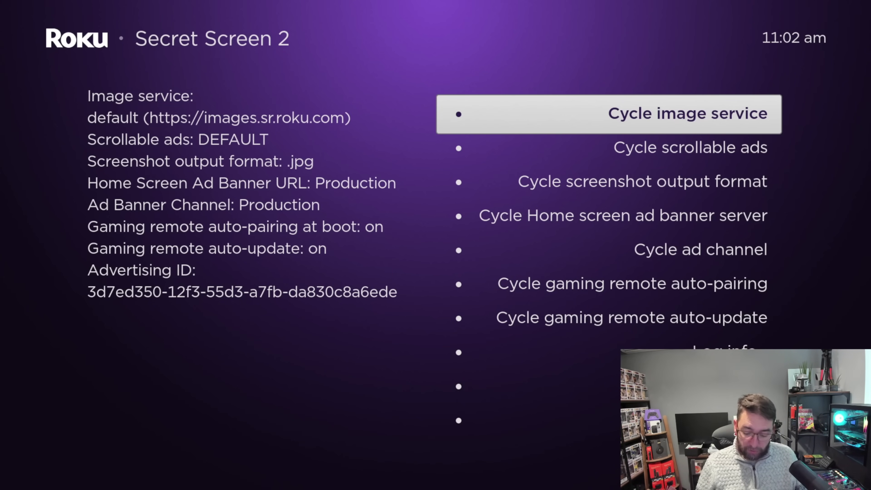
Cycle the scrollable ads setting on Secret Screen 2 to ALWAYS DISABLED
key("Down")
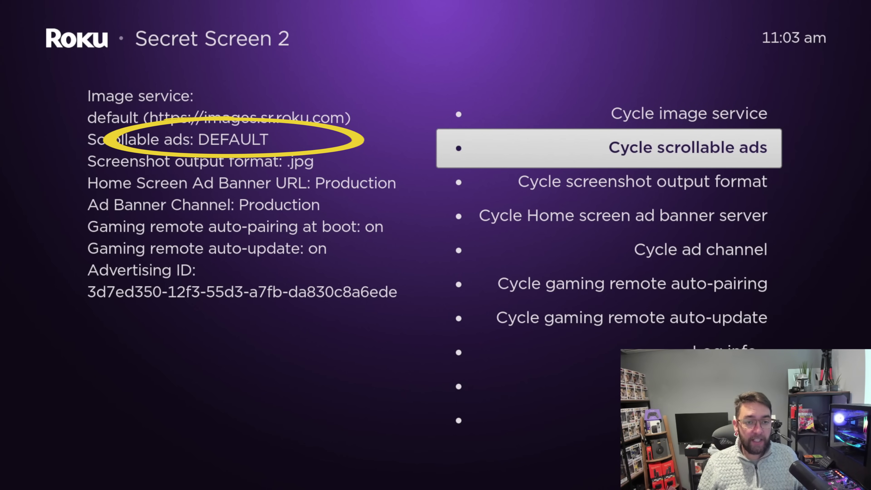
key("Return")
key("Return")
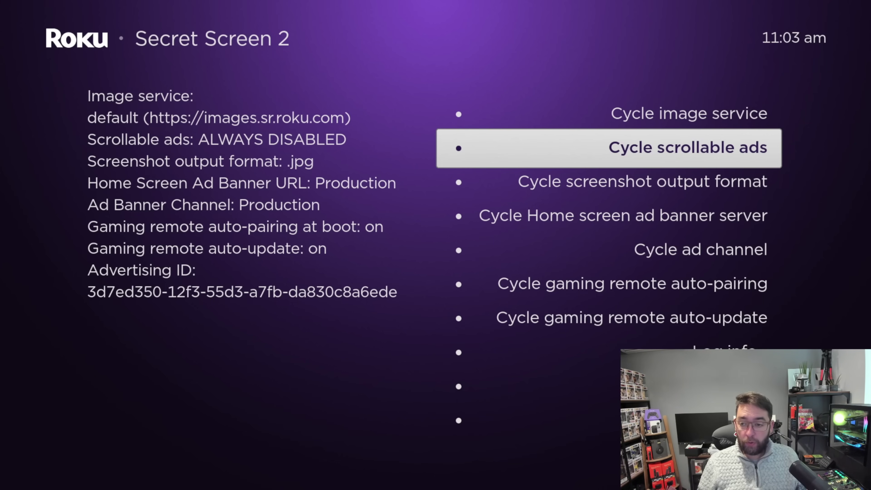
Cycle the Home screen ad banner server through its options to Demo3
key("Down")
key("Down")
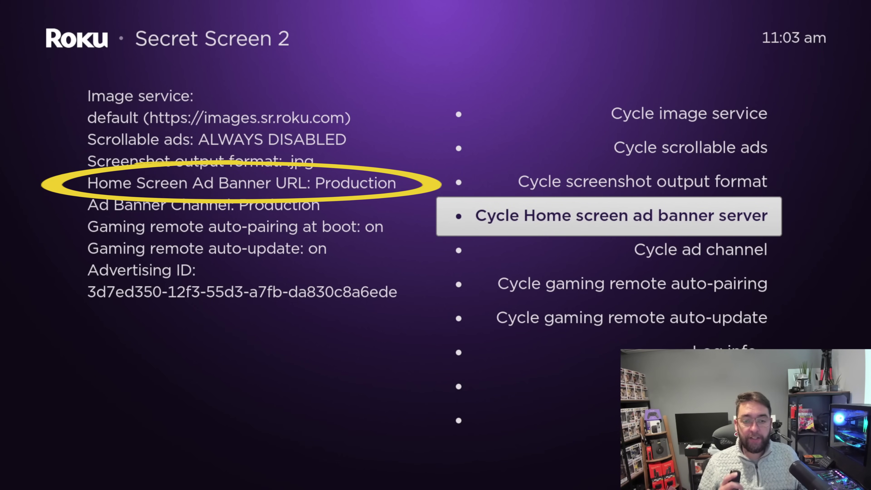
key("Return")
key("Return")
key("Return")
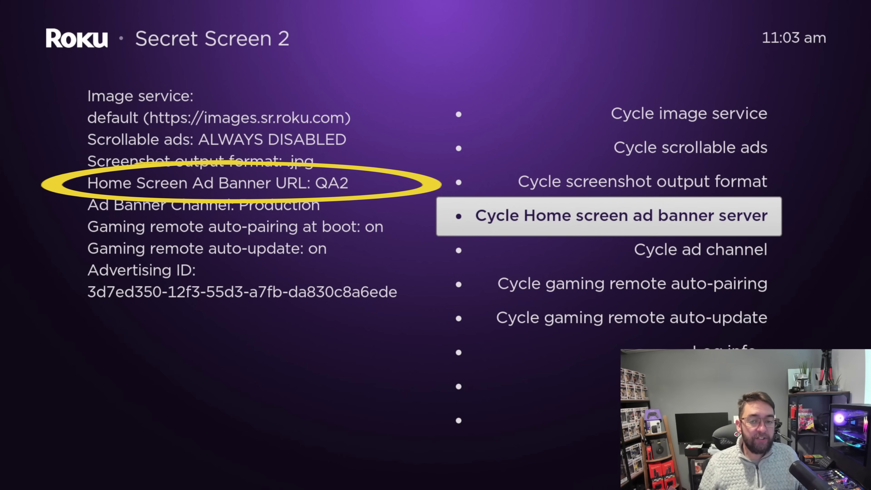
key("Return")
key("Return")
key("Return")
key("Return")
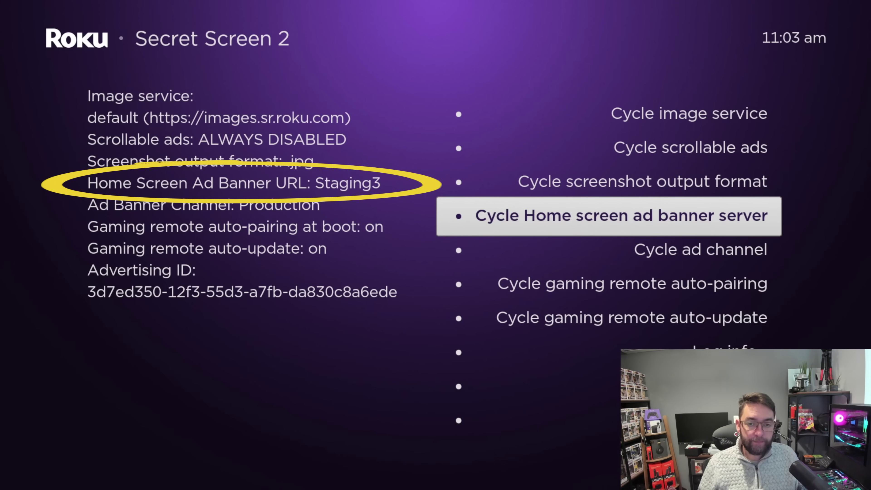
key("Return")
key("Return")
key("Return")
key("Return")
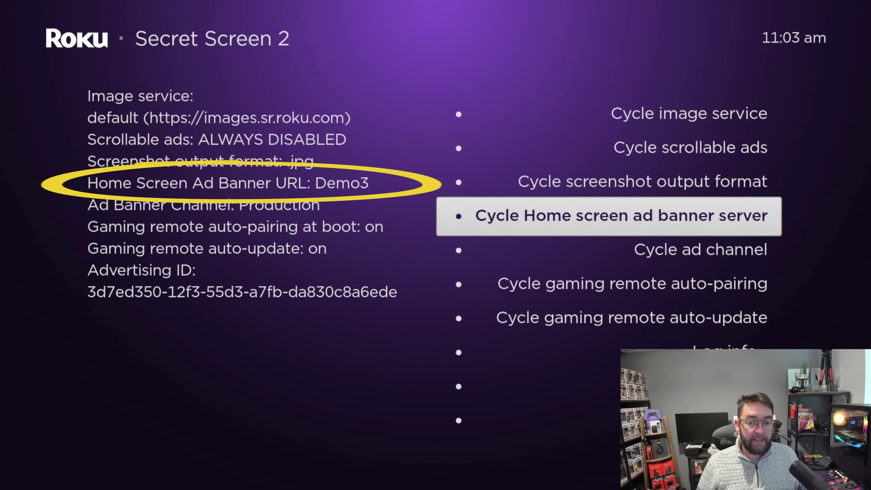
key("Down")
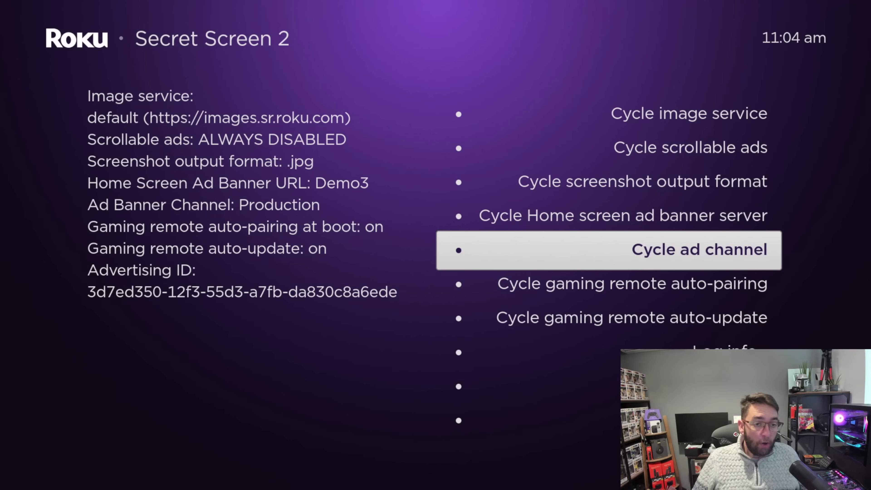
key("Down")
key("Down")
key("Down")
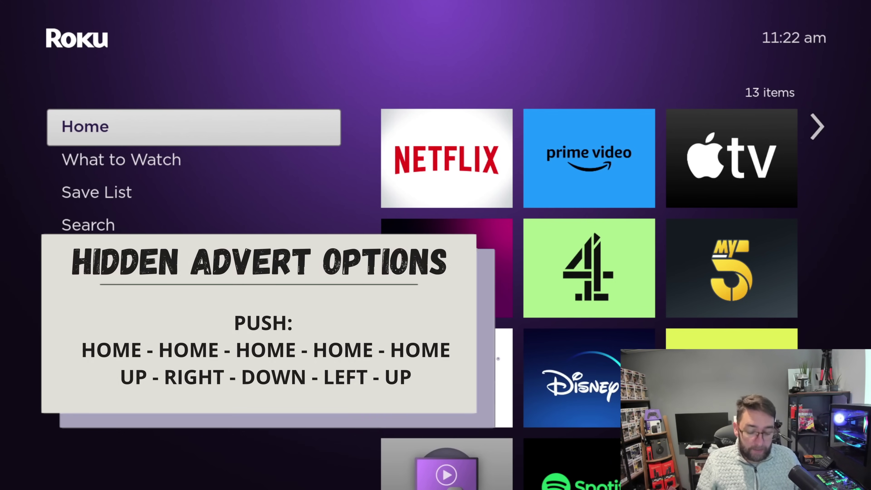
Reopen Secret Screen 2 with the hidden advert options code and cycle the image service to prod
key("Up")
key("Right")
key("Down")
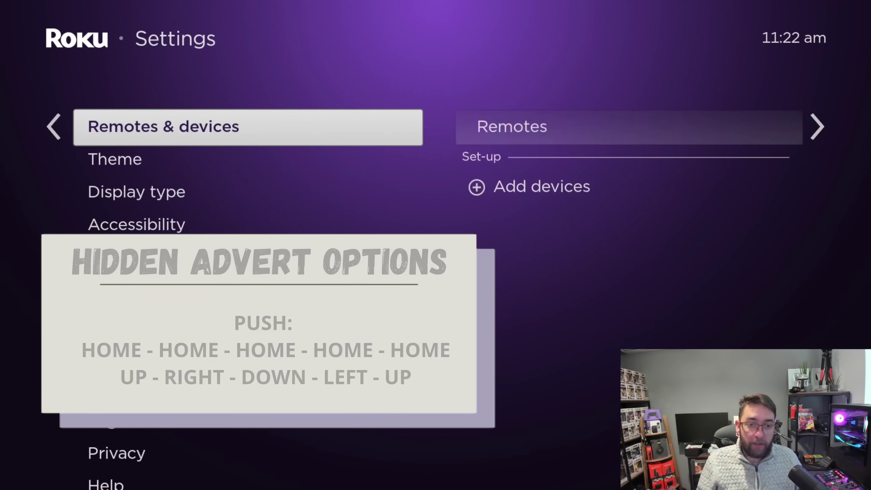
key("Left")
key("Up")
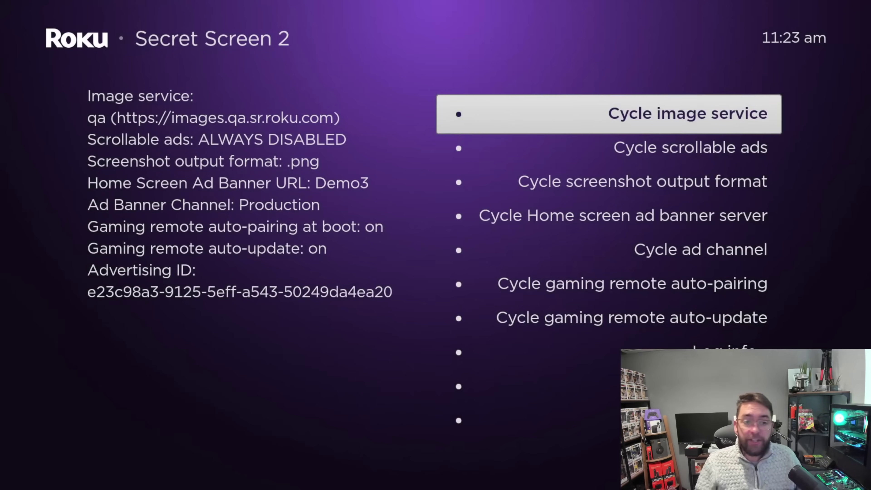
key("Return")
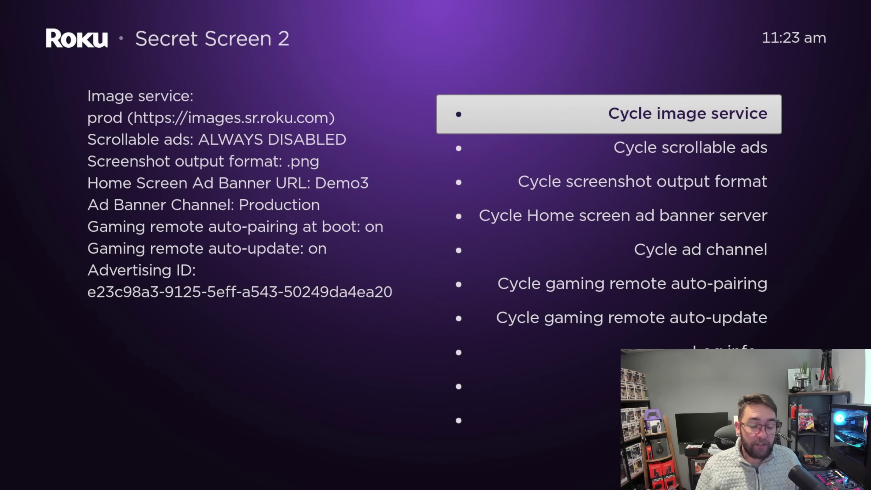
Cycle the Home screen ad banner server onward through QA1 and the following server options
key("Down")
key("Down")
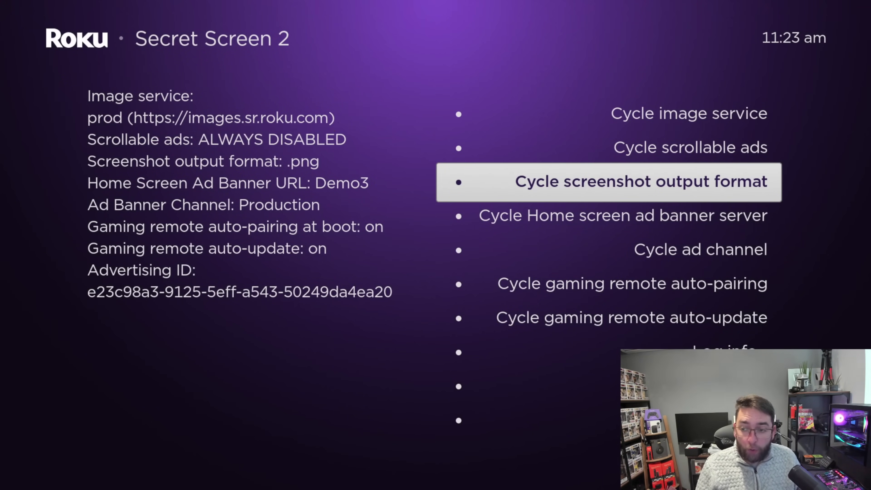
key("Down")
key("Return")
key("Return")
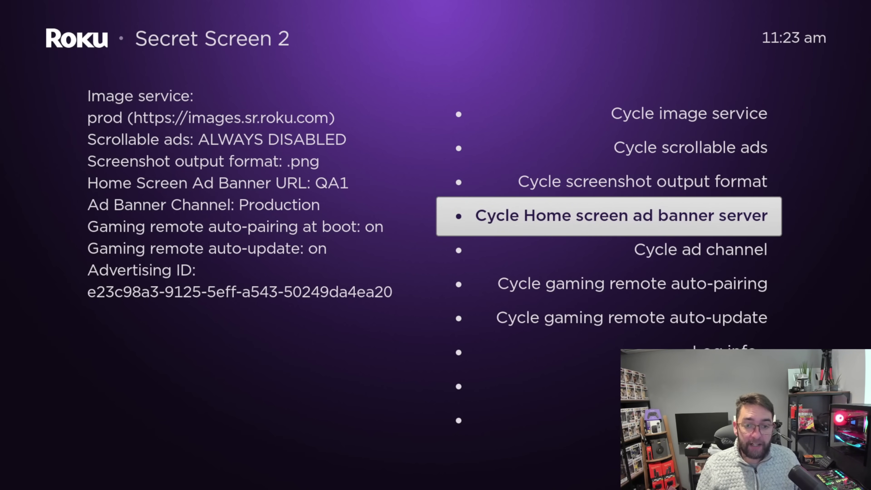
key("Return")
key("Return")
key("Return")
key("Return")
key("Return")
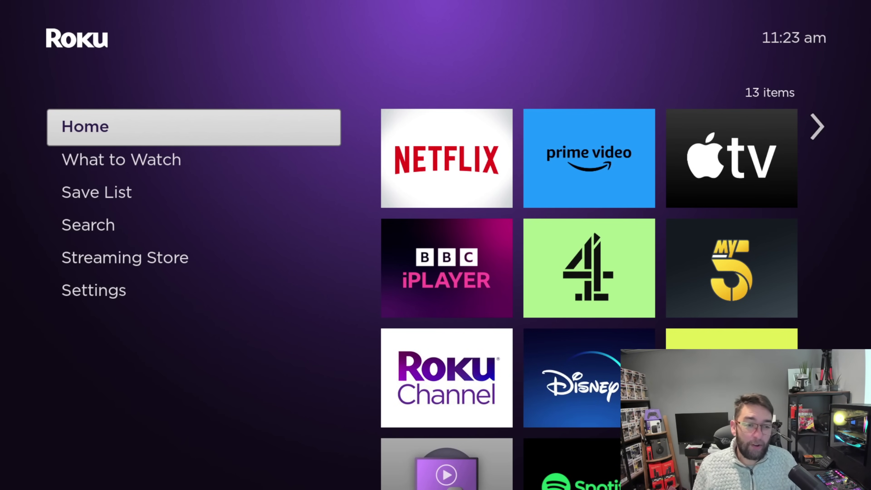
Open the device Settings from the Home screen's main list
key("Down")
key("Down")
key("Down")
key("Down")
key("Down")
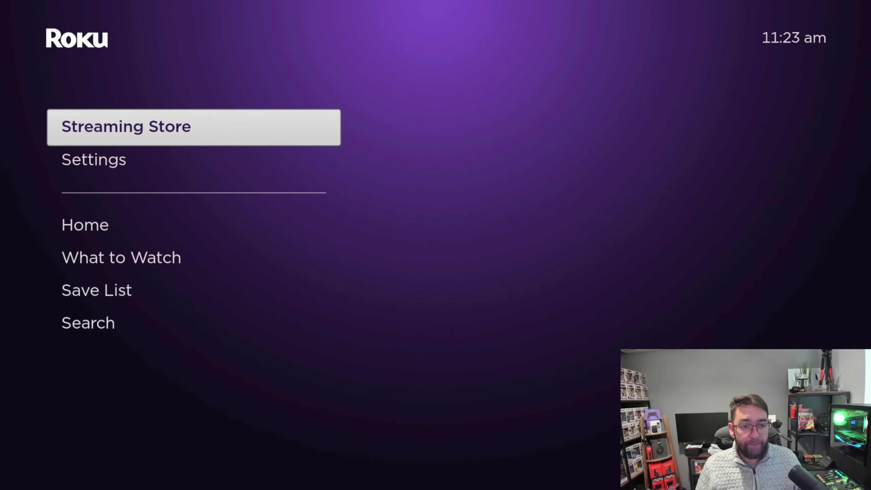
key("Right")
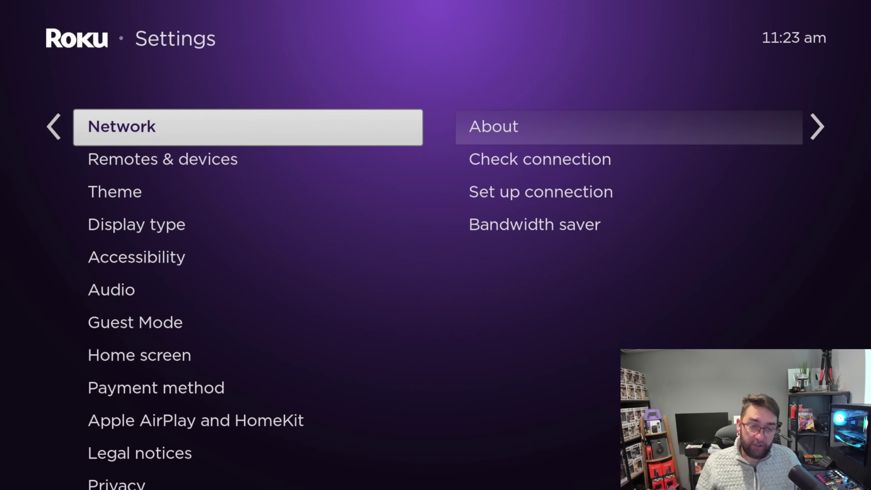
Open the Advertising options within the Privacy settings and examine the Personalise ads option
key("Up")
key("Up")
key("Up")
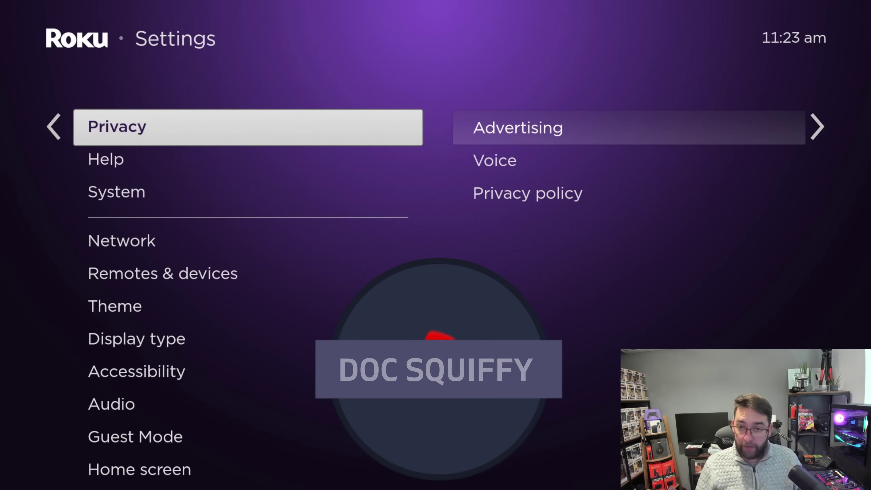
key("Right")
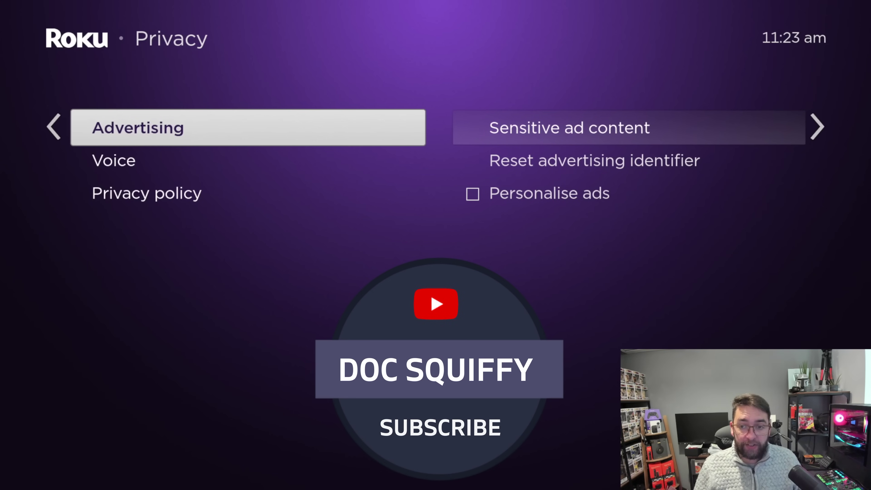
key("Right")
key("Down")
key("Down")
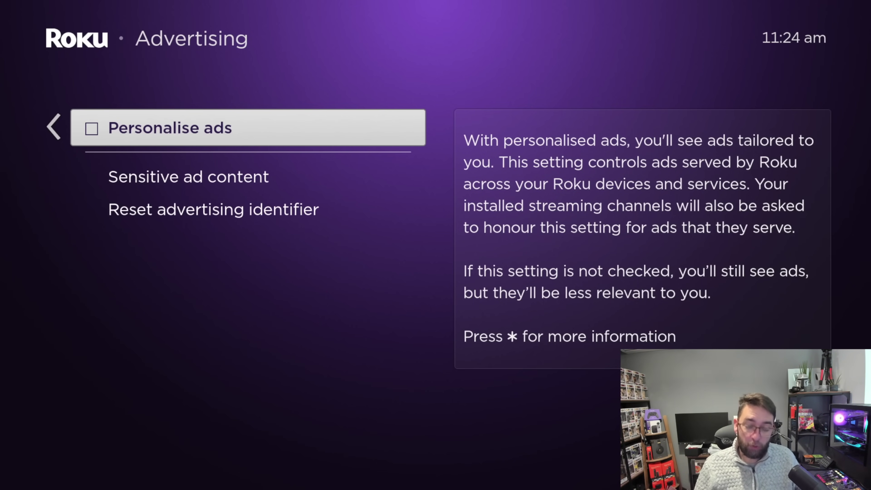
Turn off Speech recognition in the Voice options of the Privacy settings
key("Left")
key("Down")
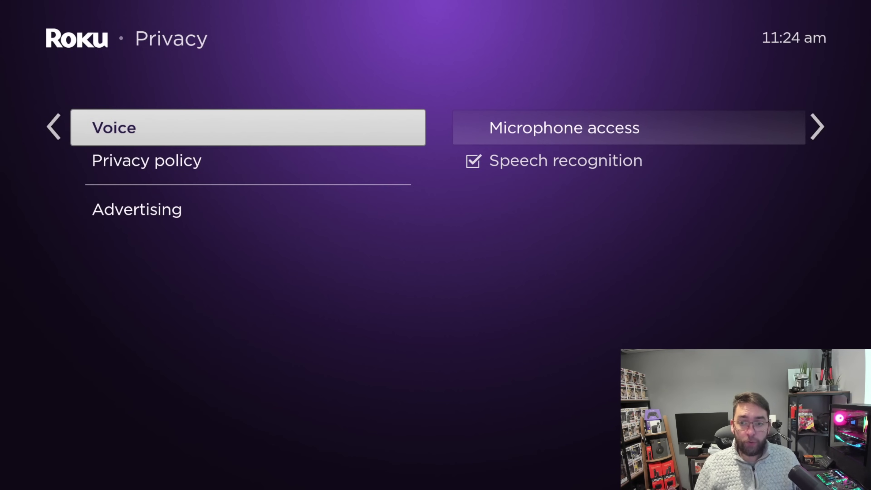
key("Right")
key("Down")
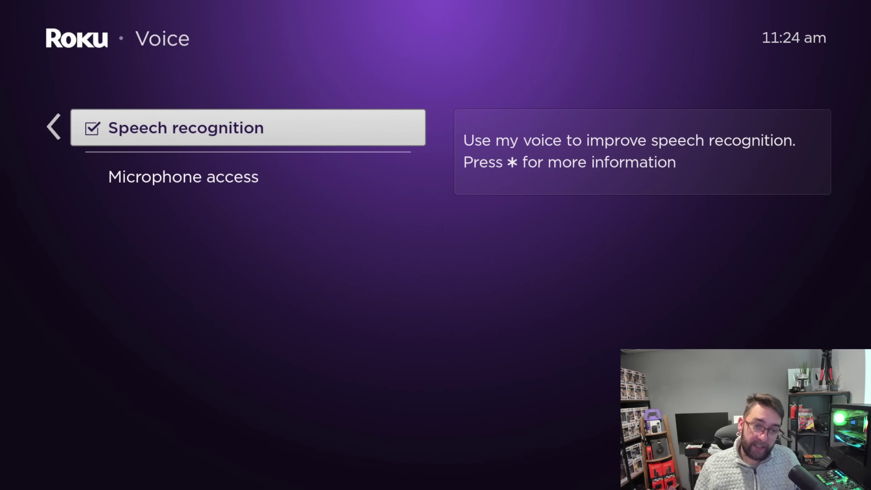
key("Return")
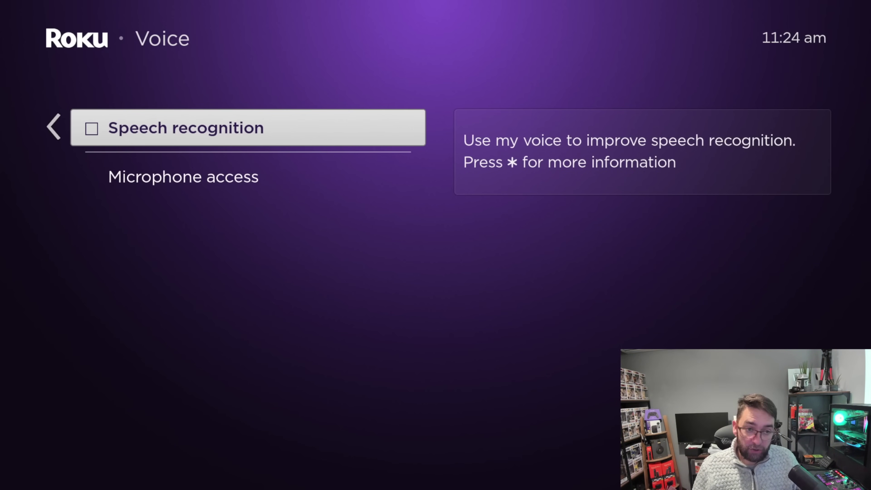
Set Channel microphone access to Never allow in the Voice privacy options
key("Up")
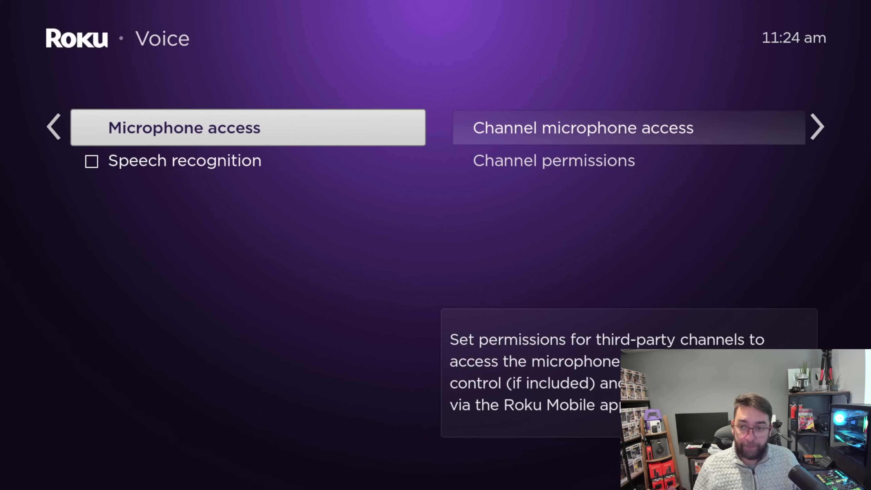
key("Right")
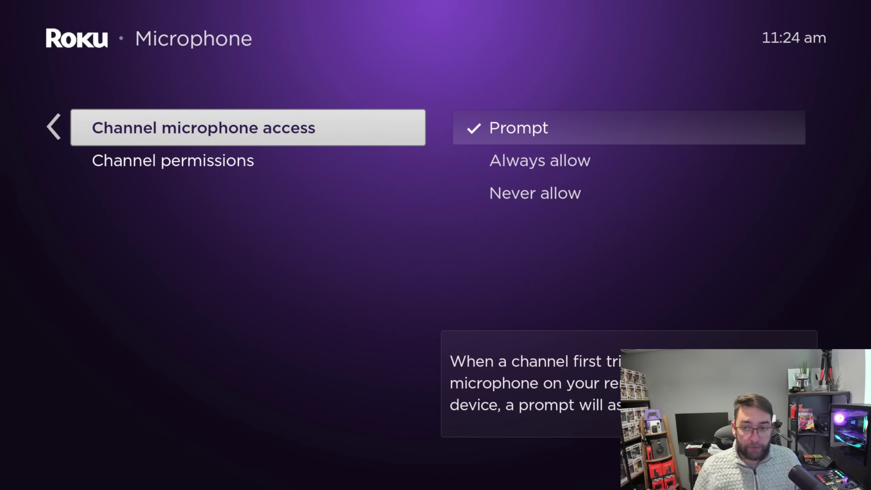
key("Down")
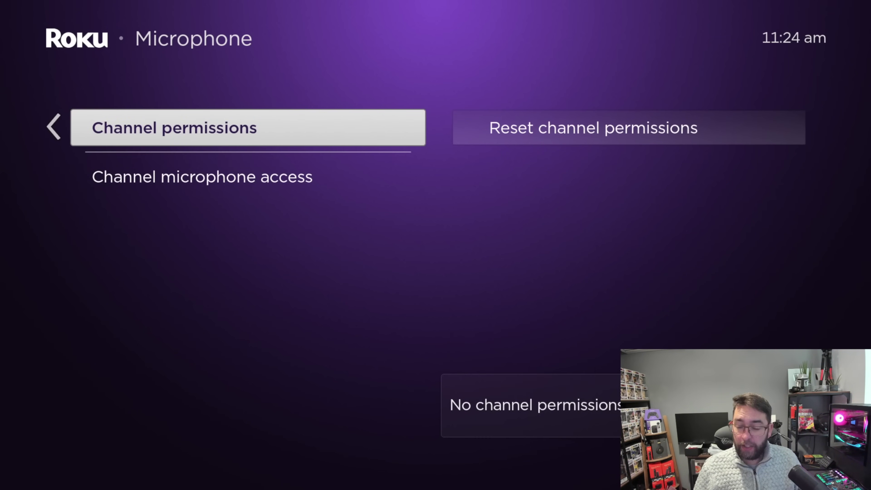
key("Down")
key("Right")
key("Down")
key("Down")
key("Return")
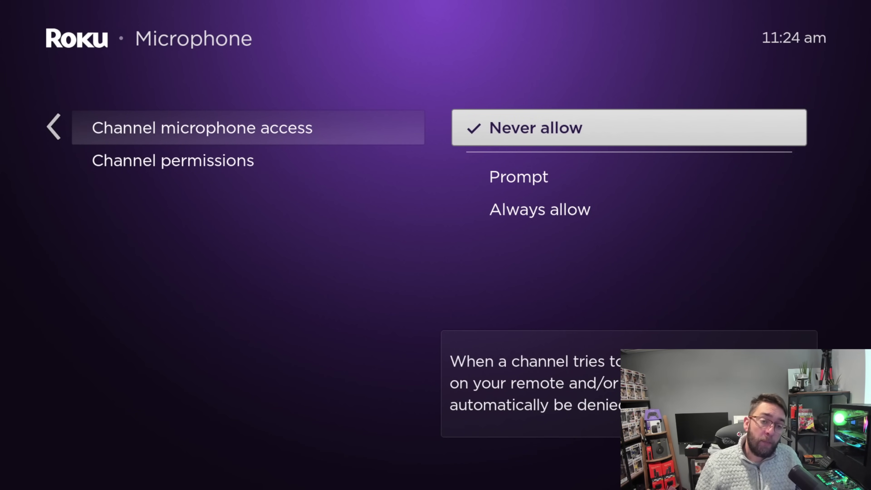
Return from the microphone options to the main Settings list, looking over the other Privacy entries
key("Left")
key("Left")
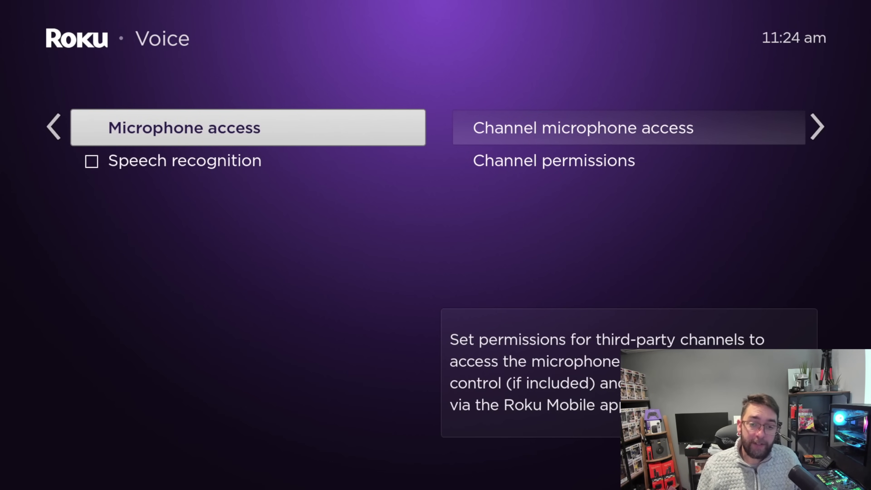
key("Left")
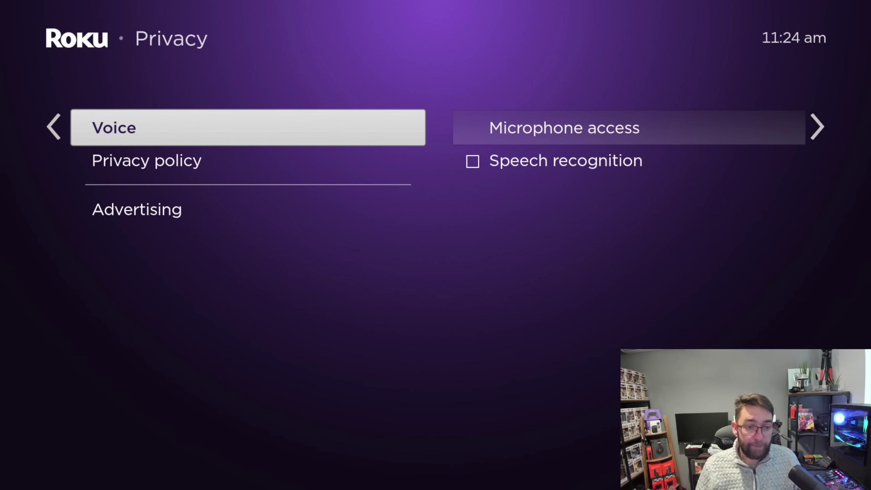
key("Down")
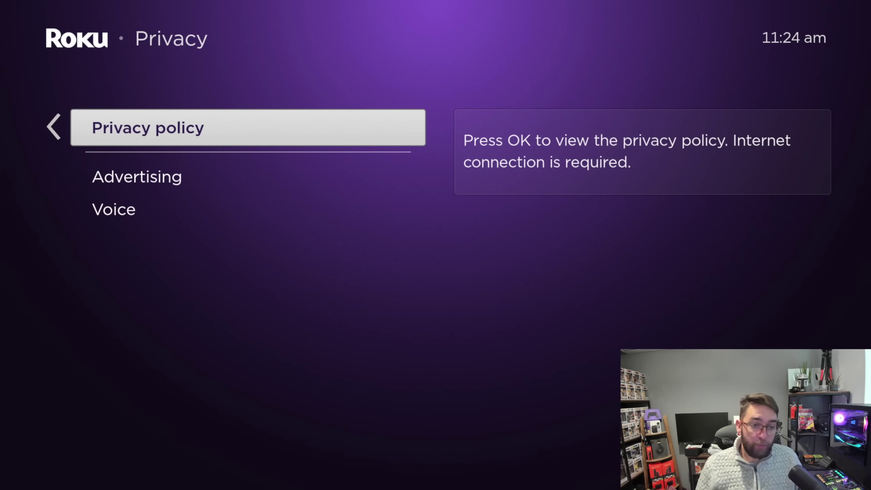
key("Down")
key("Down")
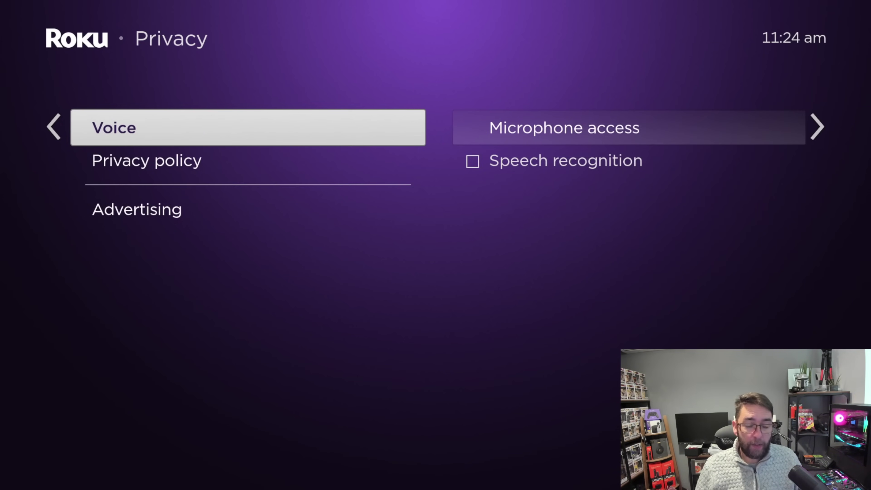
key("Left")
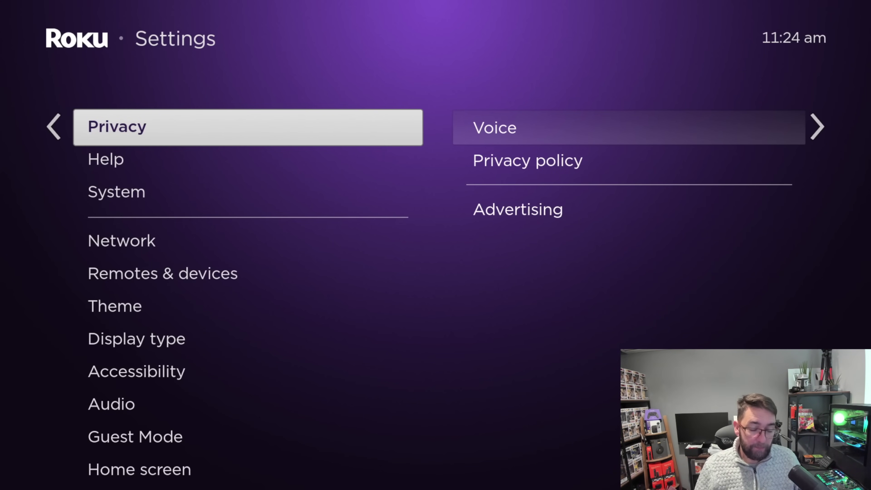
Open the Theme settings from the main Settings list
key("Up")
key("Down")
key("Down")
key("Down")
key("Down")
key("Down")
key("Down")
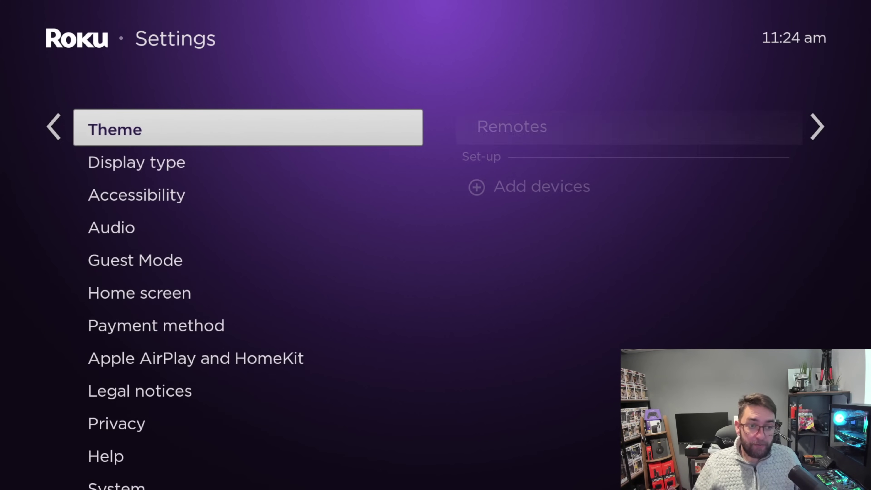
key("Right")
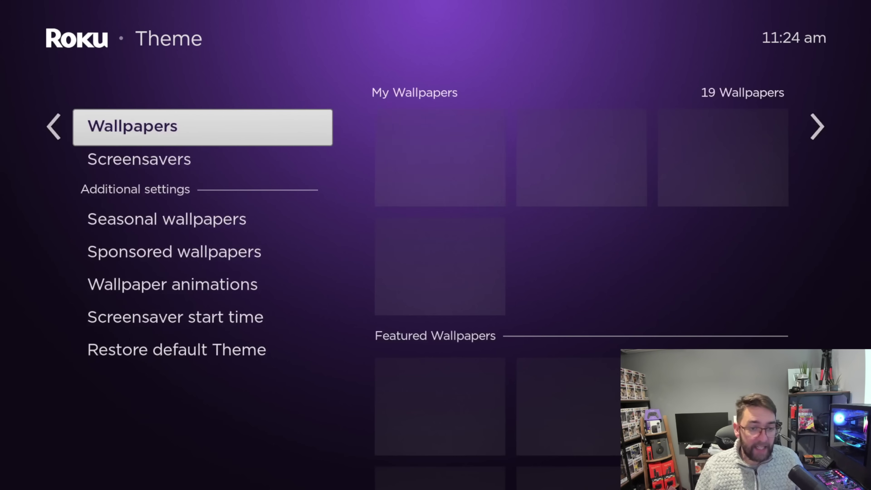
Set Screensaver start time to Disable Screensaver in the Theme settings and return to the main Settings list
key("Down")
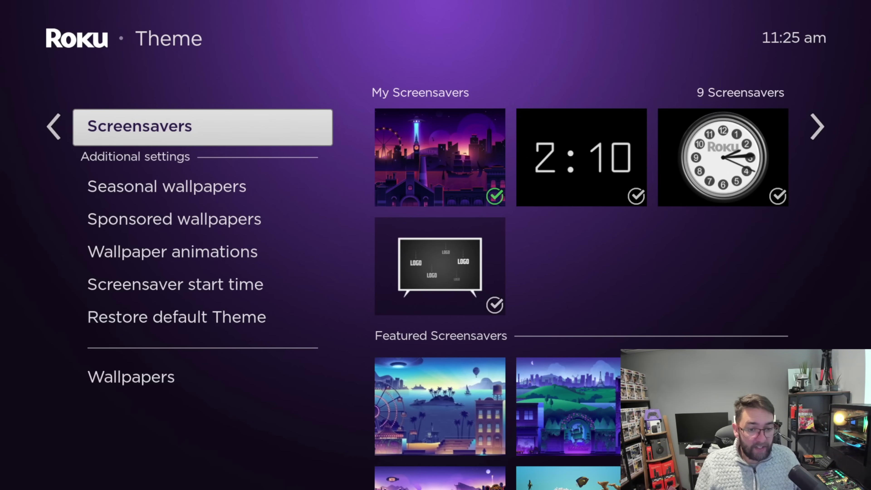
key("Down")
key("Down")
key("Down")
key("Down")
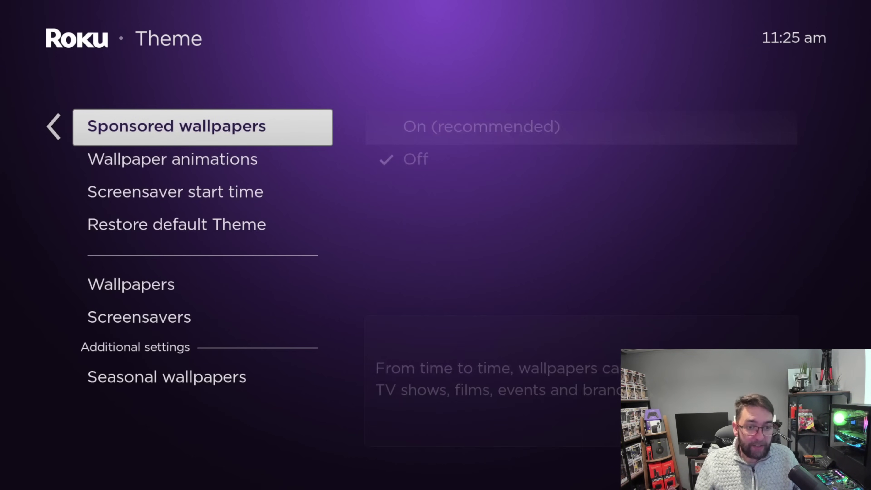
key("Right")
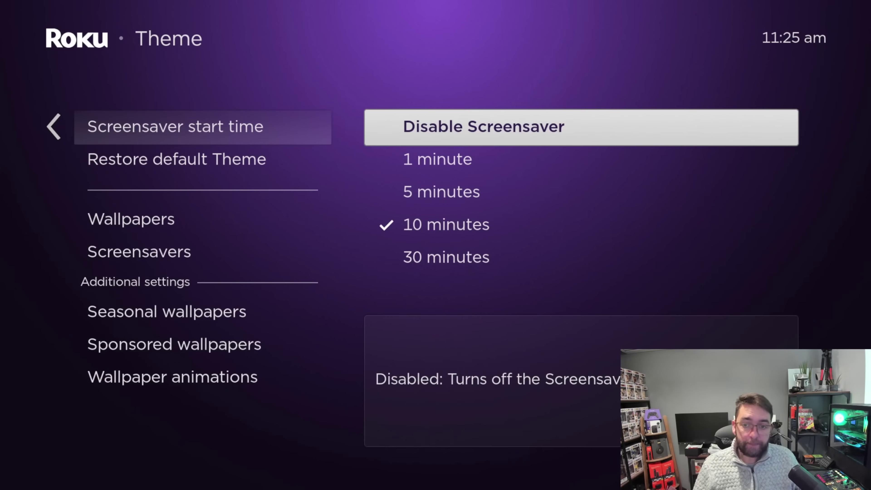
key("Return")
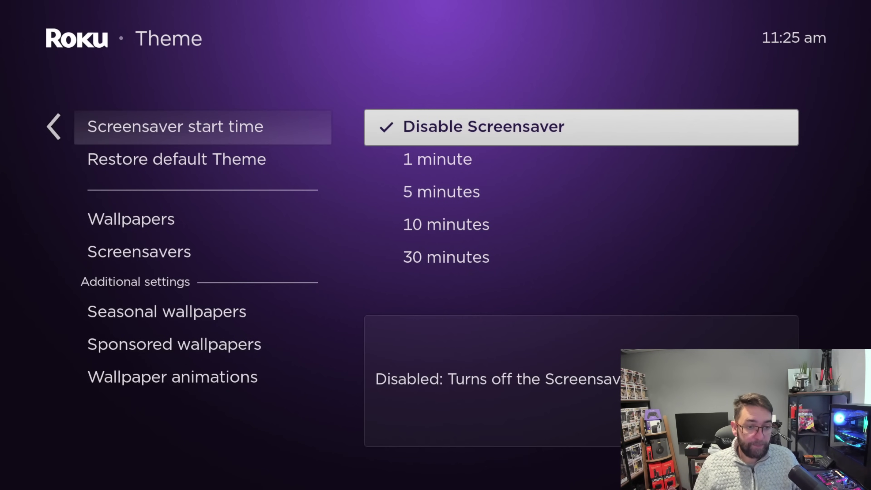
key("Left")
key("Left")
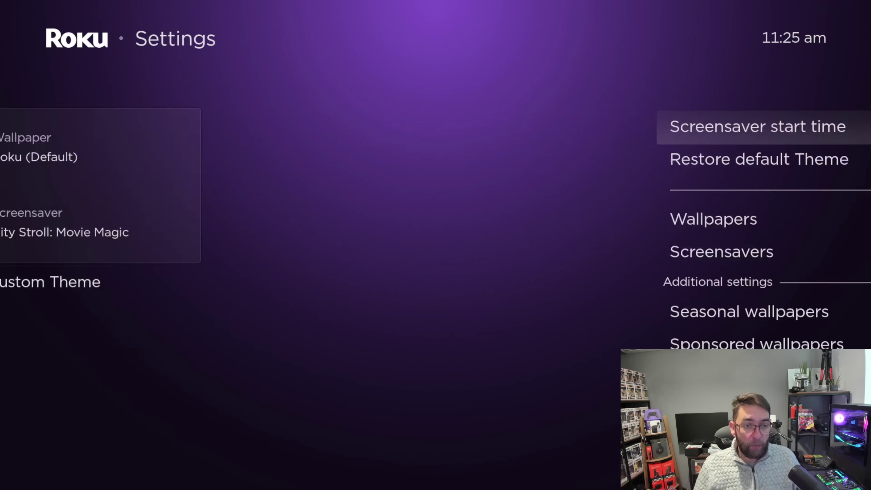
Reopen the Theme settings and check the Seasonal wallpapers and Sponsored wallpapers options
key("Right")
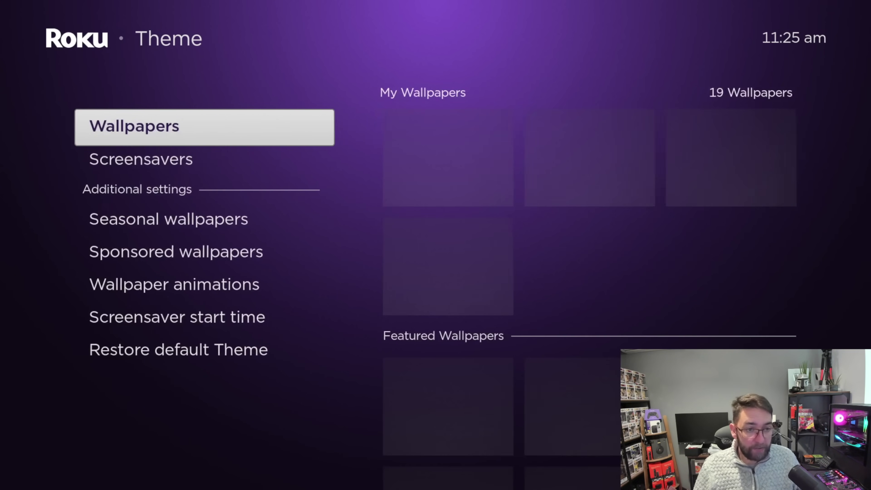
key("Up")
key("Up")
key("Up")
key("Up")
key("Up")
key("Up")
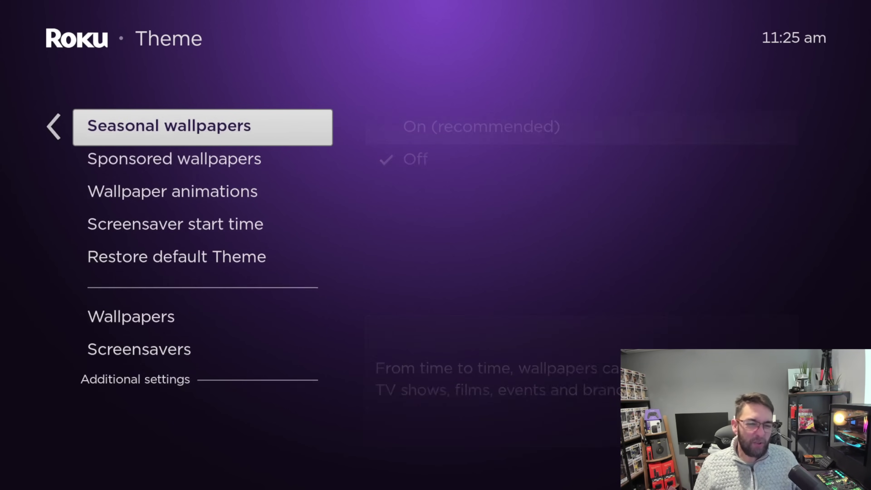
key("Down")
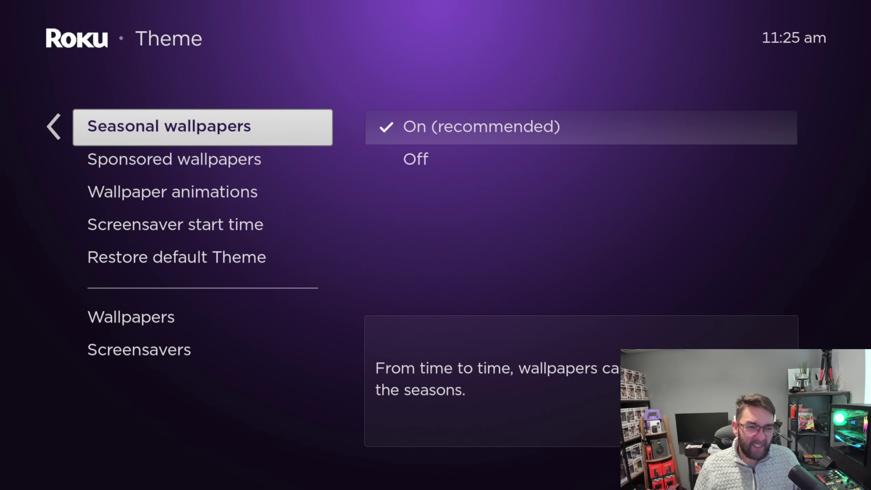
key("Down")
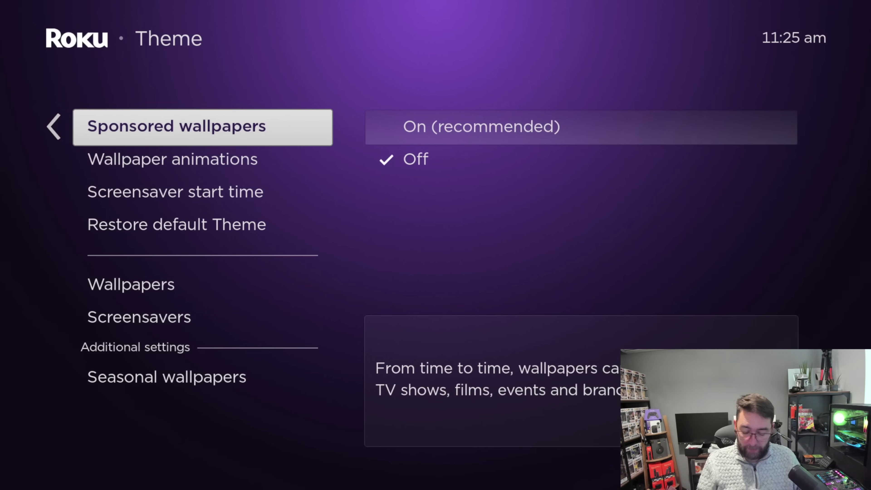
Review the automatic and manual resolution options in the Display type settings and return to the main Settings list
key("Left")
key("Down")
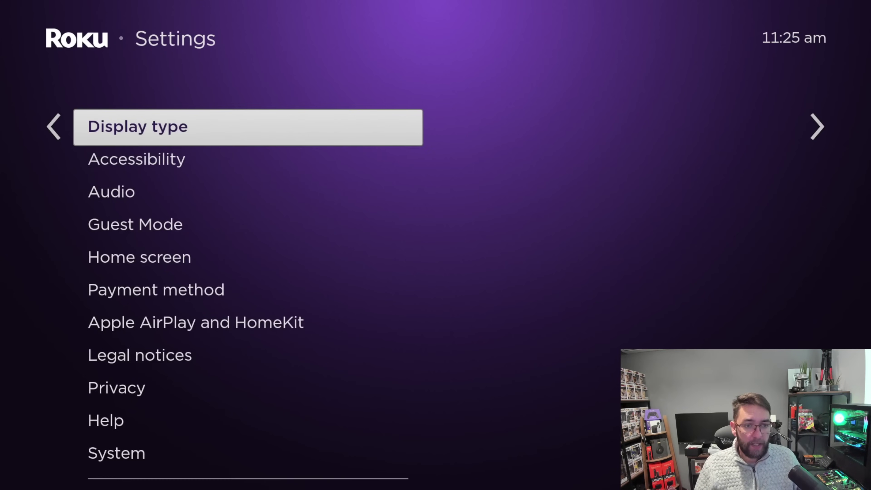
key("Right")
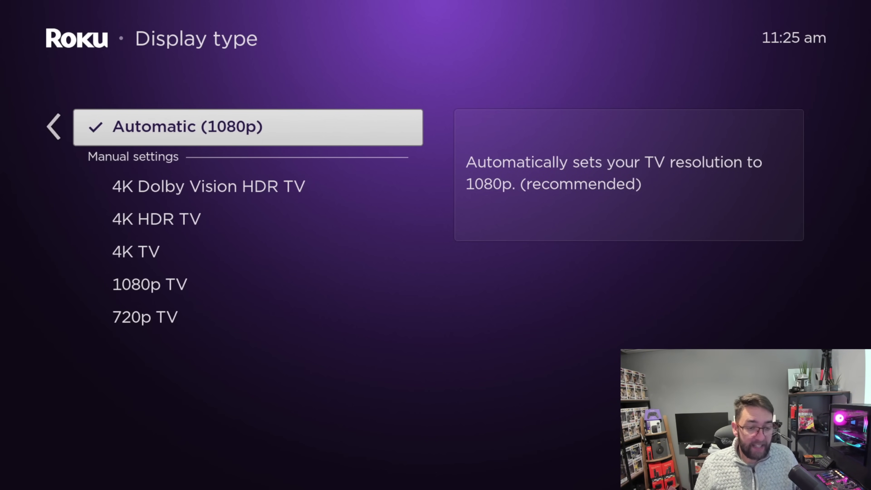
key("Down")
key("Down")
key("Down")
key("Down")
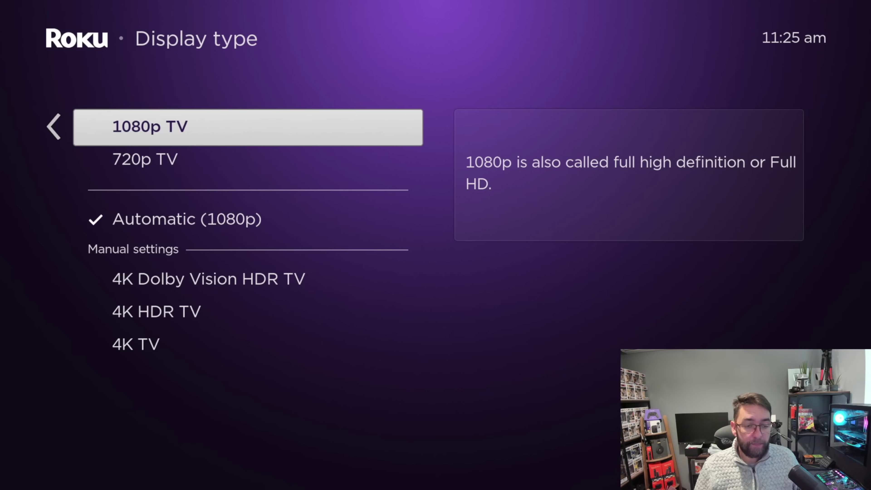
key("Left")
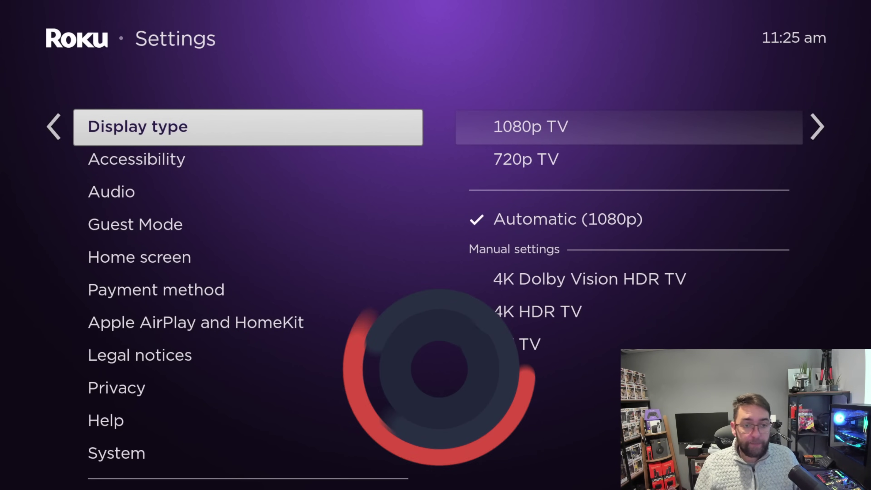
Look over the Accessibility, Audio and Guest Mode entries in the main Settings list
key("Down")
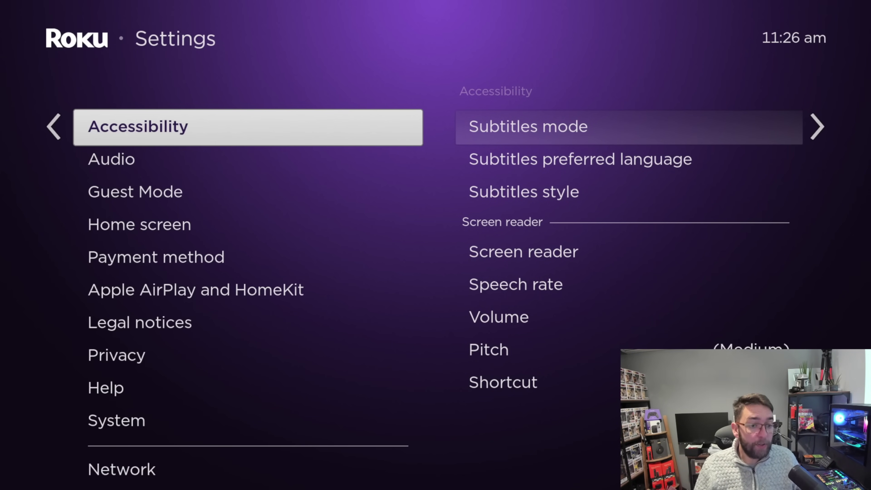
key("Down")
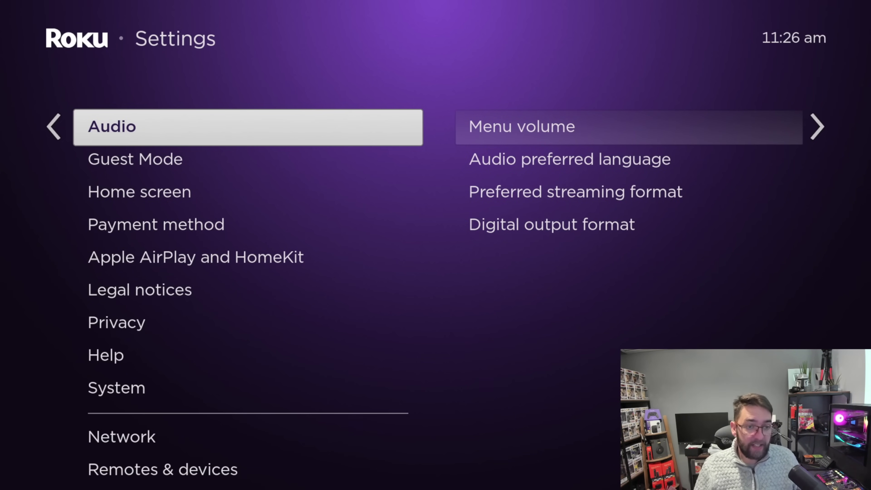
key("Down")
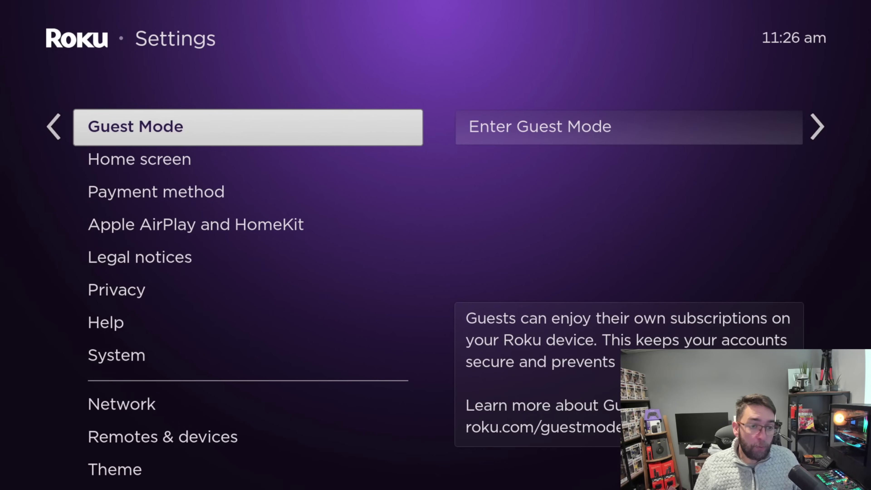
Examine the What to Watch, Save List and Shortcuts options in the Home screen settings and return to the main Settings list
key("Down")
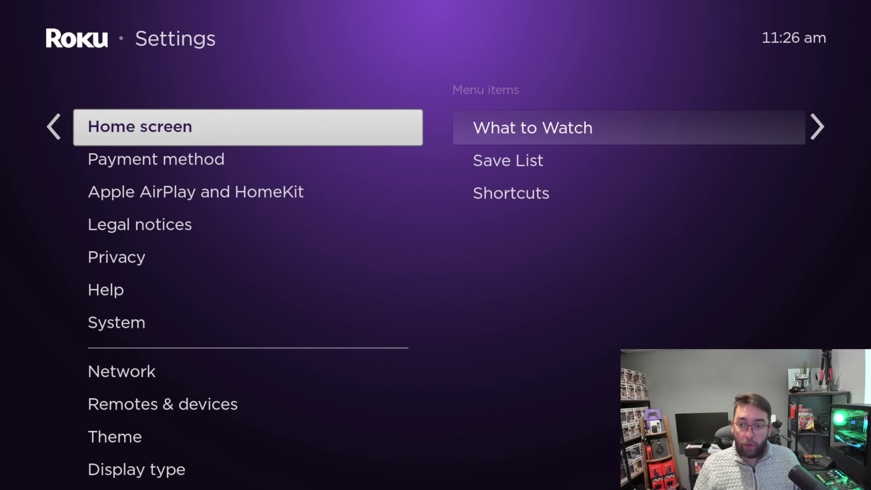
key("Right")
key("Right")
key("Down")
key("Down")
key("Up")
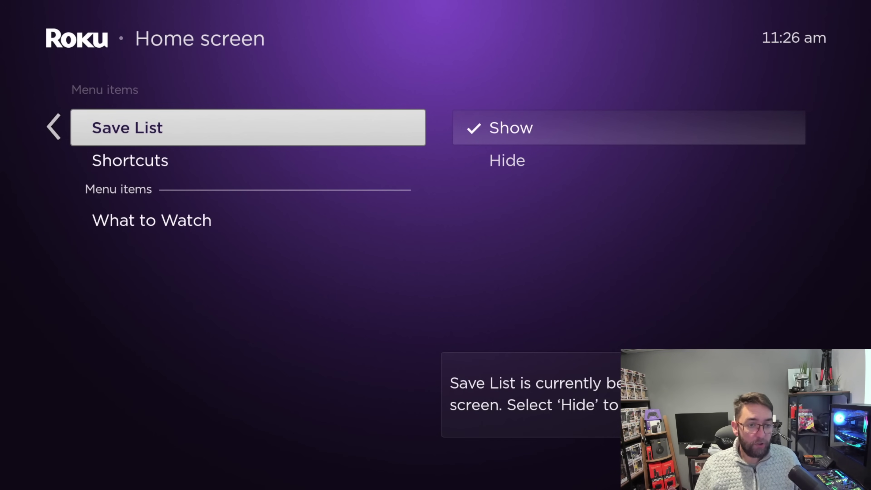
key("Up")
key("Up")
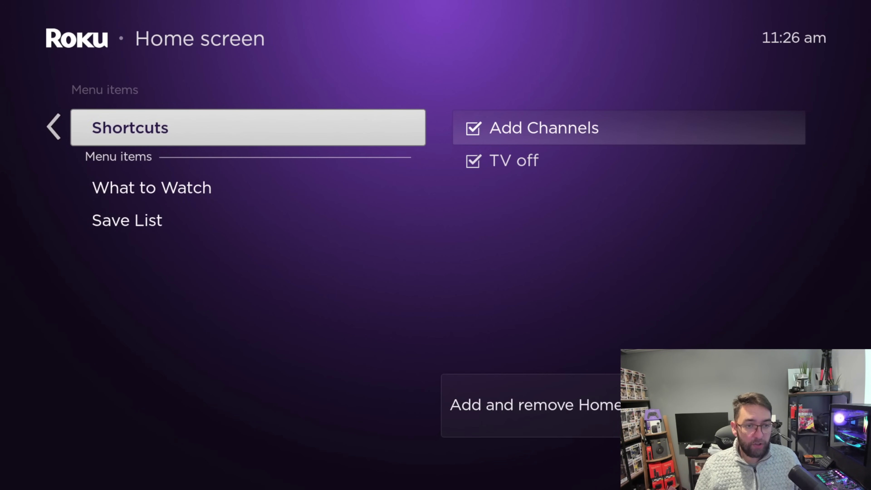
key("Down")
key("Down")
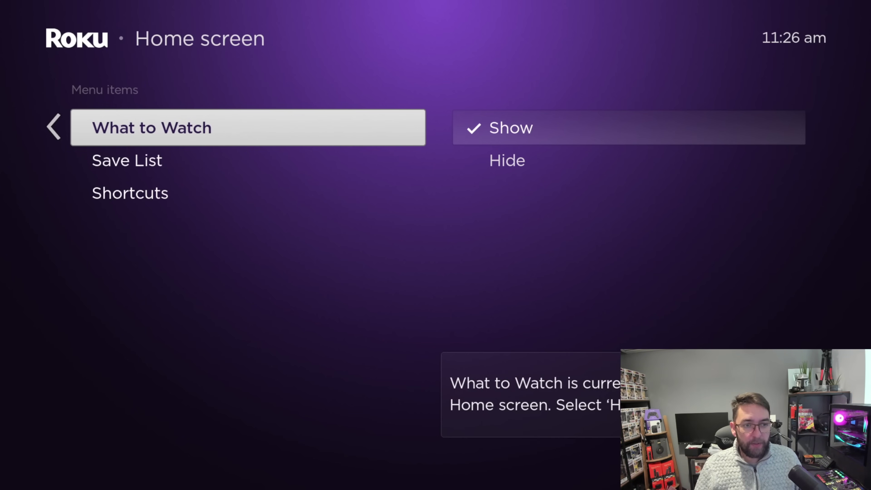
key("Right")
key("Left")
key("Down")
key("Down")
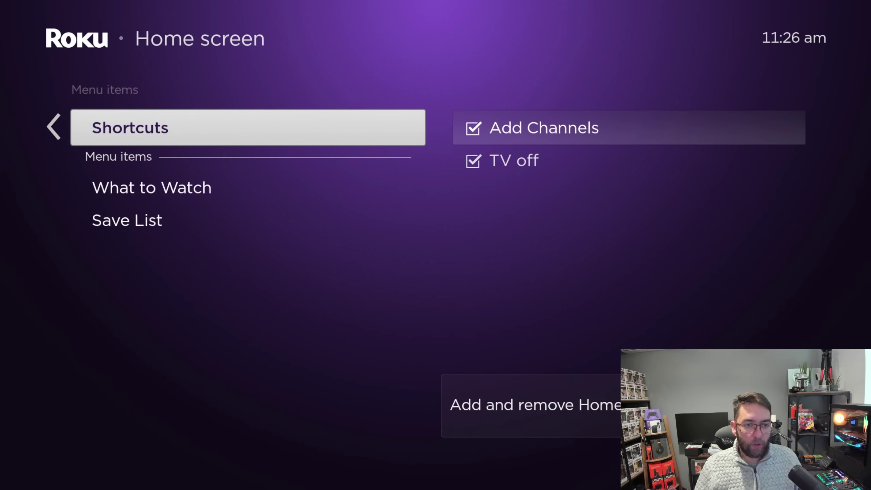
key("Up")
key("Down")
key("Up")
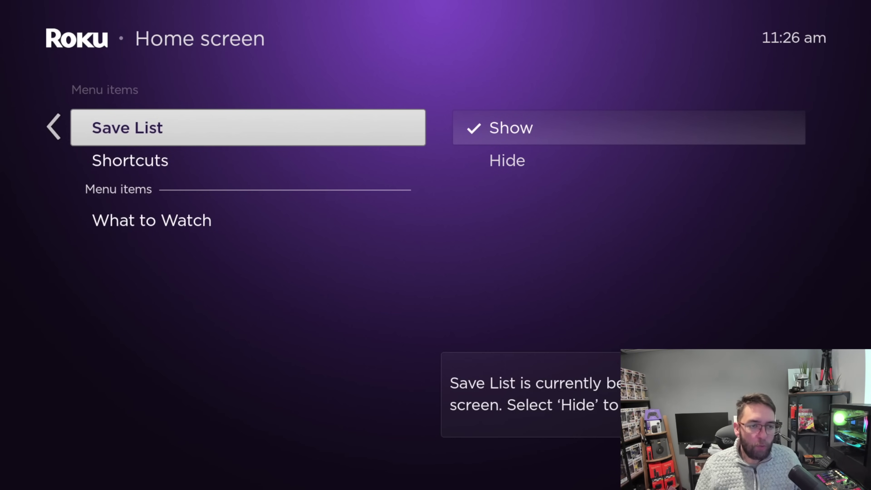
key("Left")
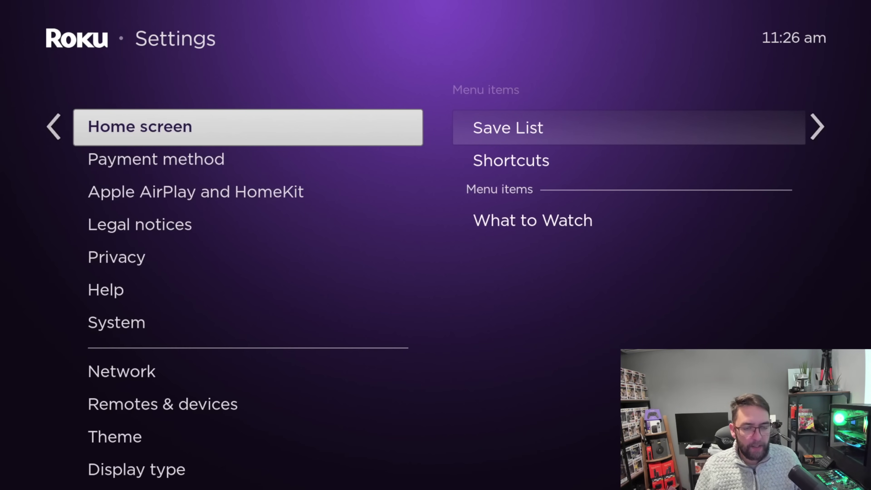
Look over the Payment method, Apple AirPlay and HomeKit, and Legal notices entries, including the Privacy policy entry
key("Down")
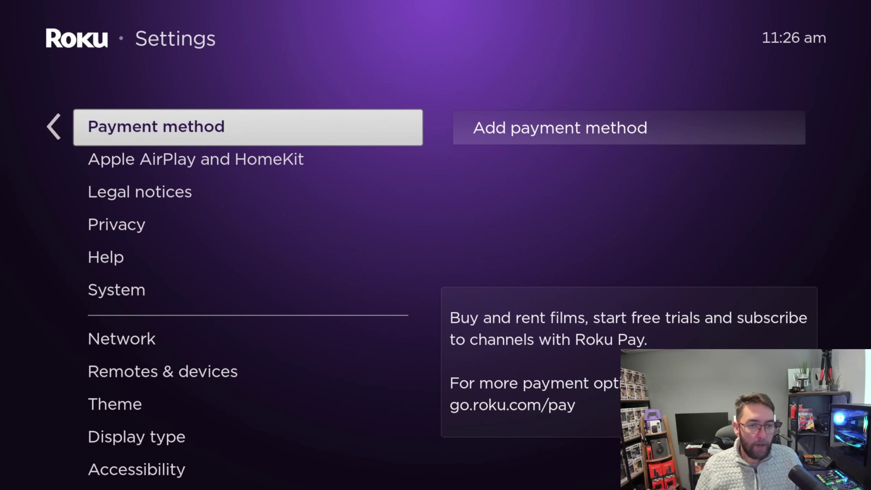
key("Down")
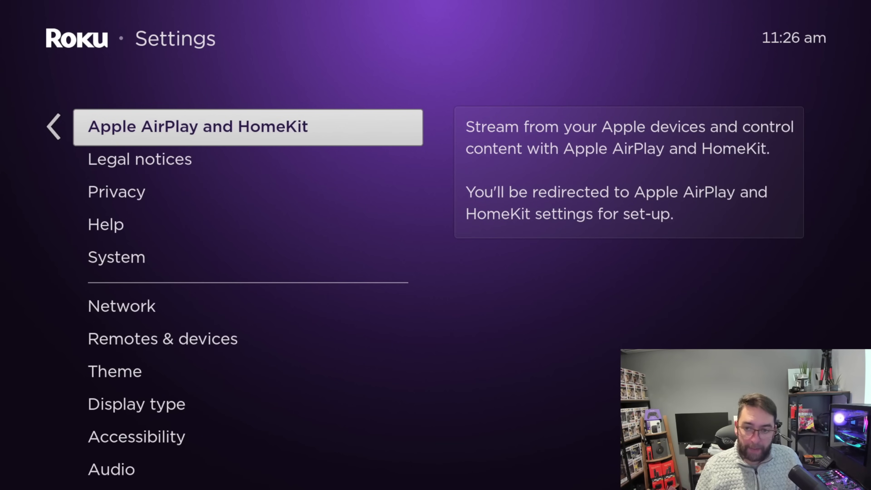
key("Down")
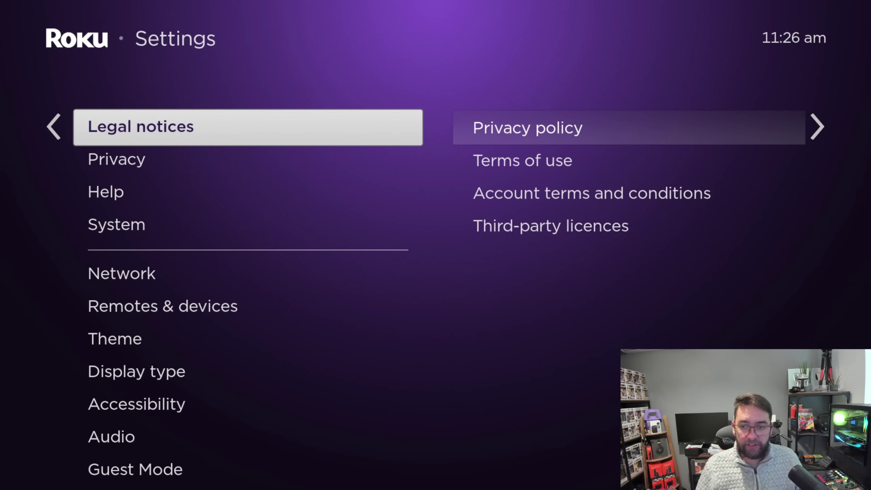
key("Right")
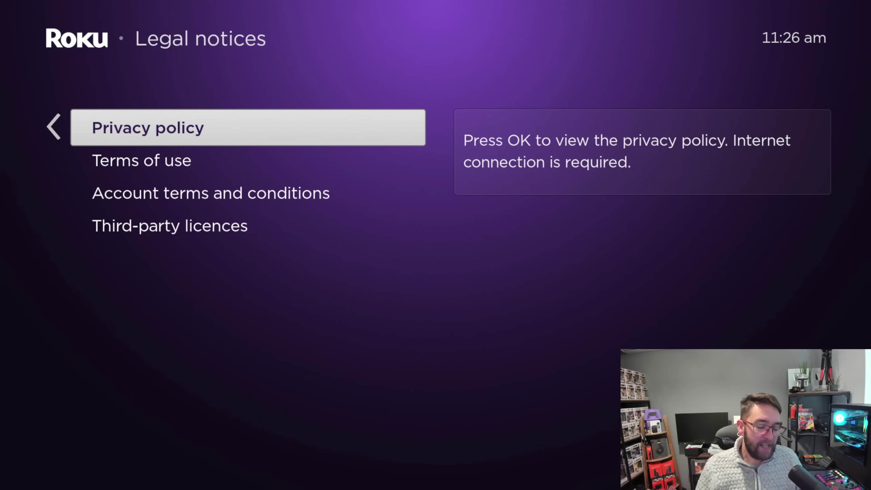
key("Left")
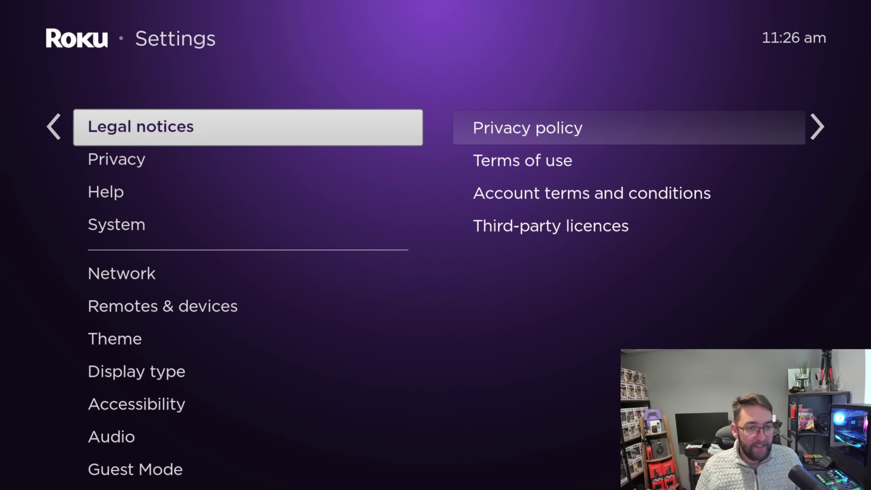
Open the System settings from the main Settings list
key("Down")
key("Down")
key("Down")
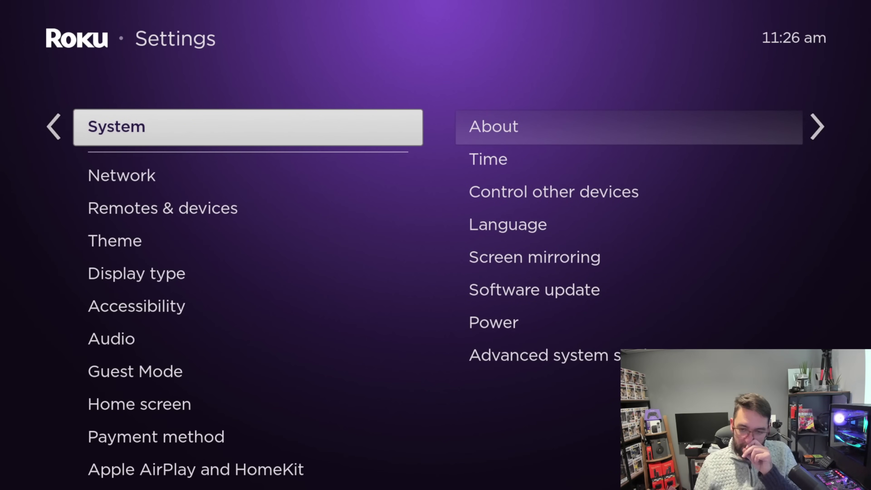
key("Right")
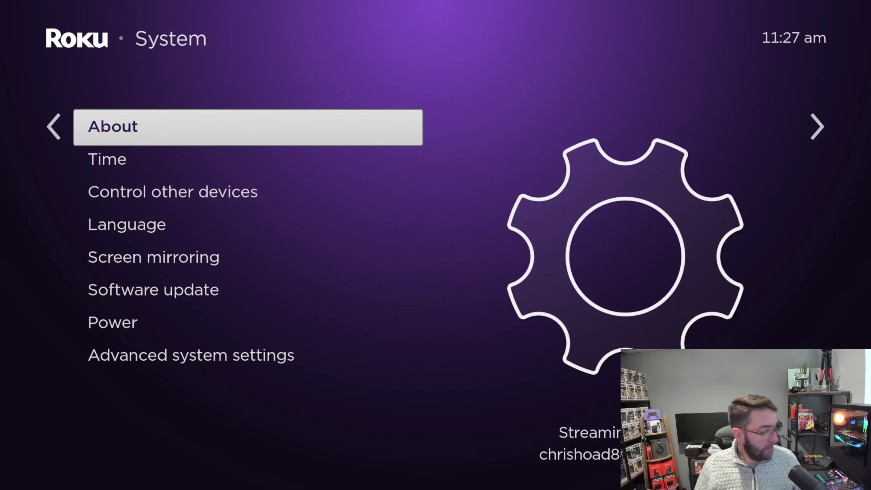
Check for new software through Software update in the System settings and return to the System list
key("Down")
key("Down")
key("Down")
key("Down")
key("Down")
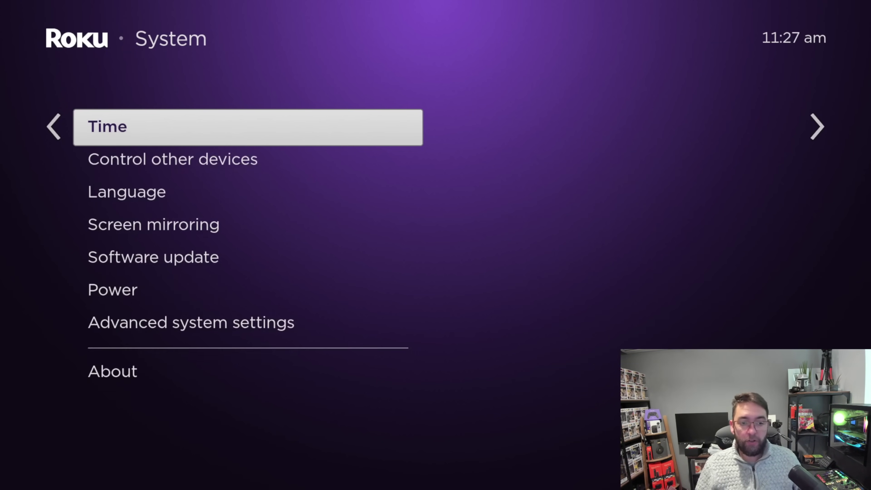
key("Right")
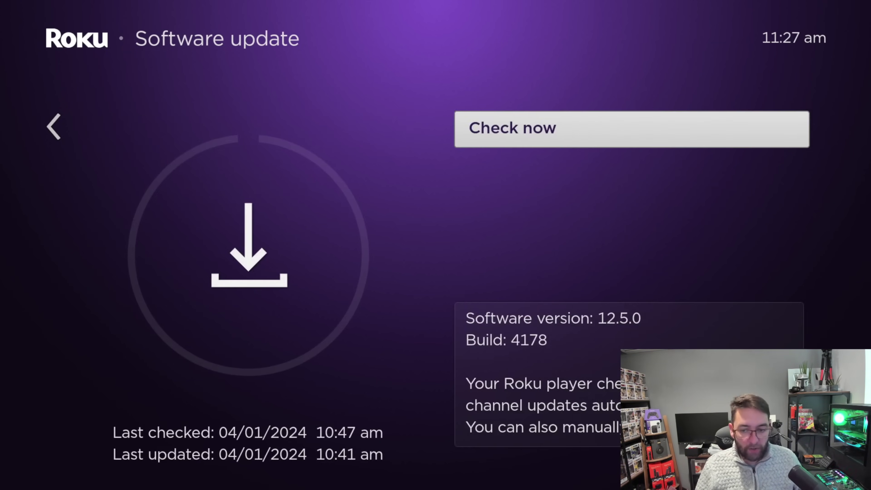
key("Return")
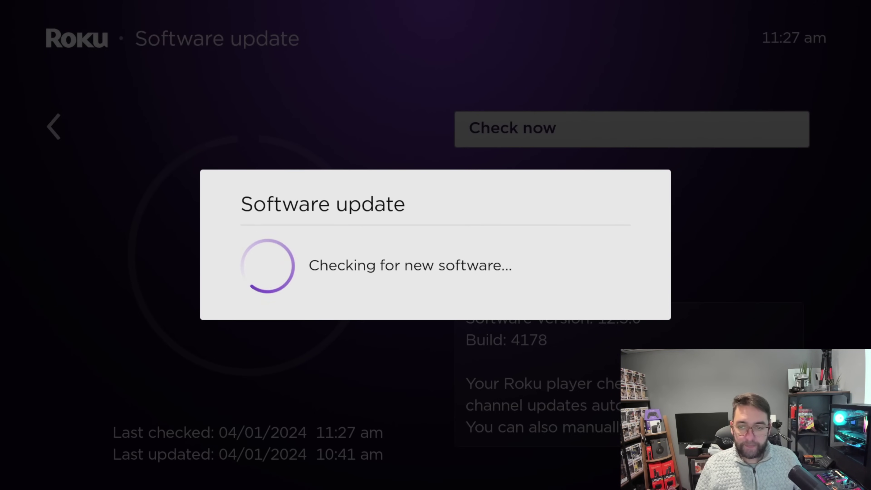
key("Return")
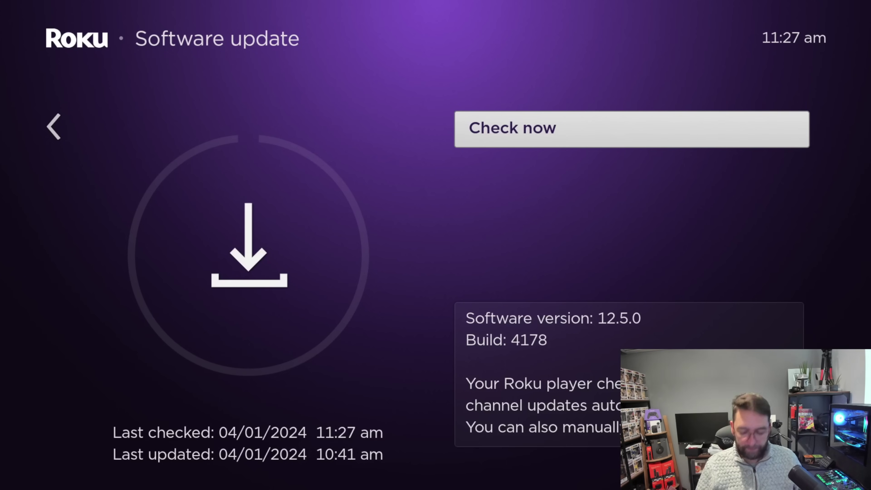
key("Left")
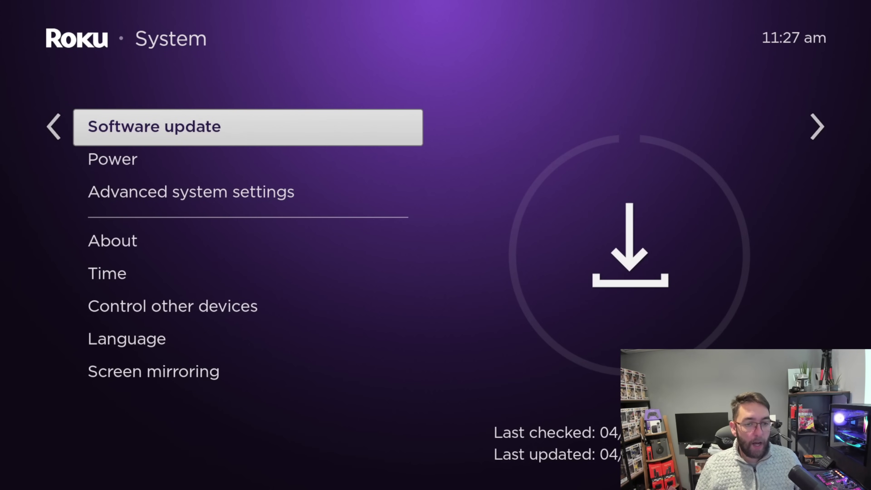
Examine the Factory reset, Network connection reset, Control by mobile apps and Auto-adjust display refresh rate options in the Advanced system settings
key("Down")
key("Down")
key("Right")
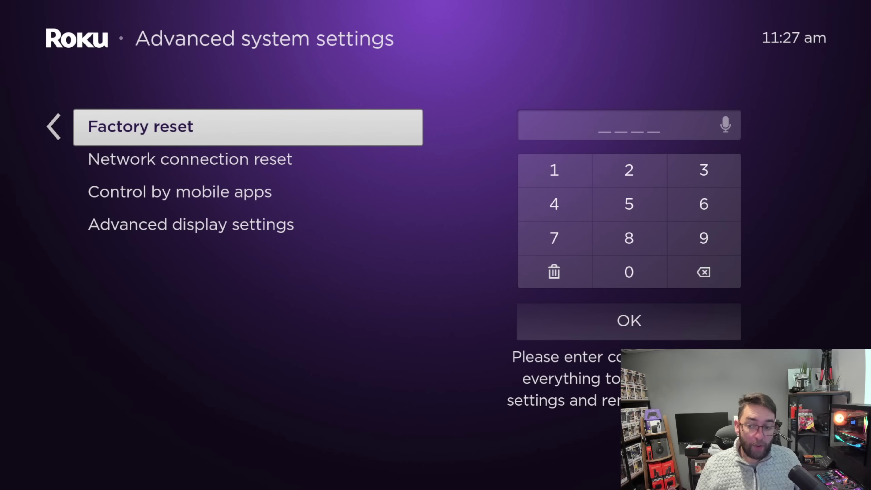
key("Down")
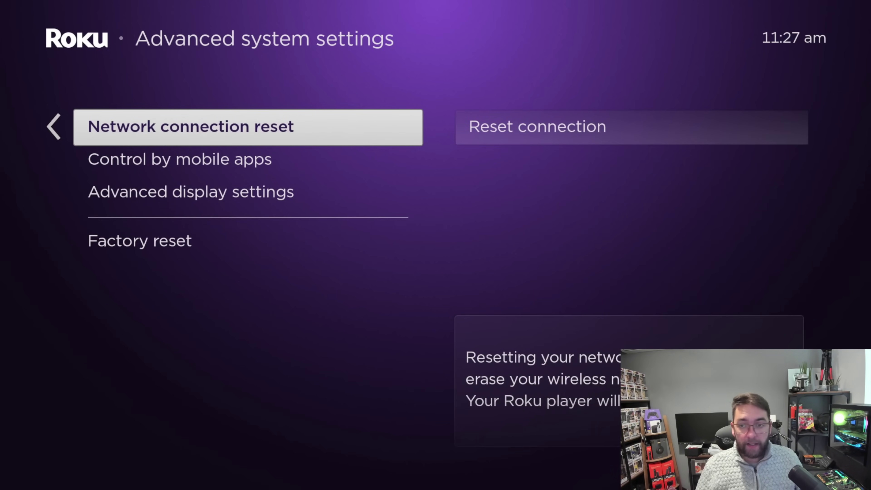
key("Down")
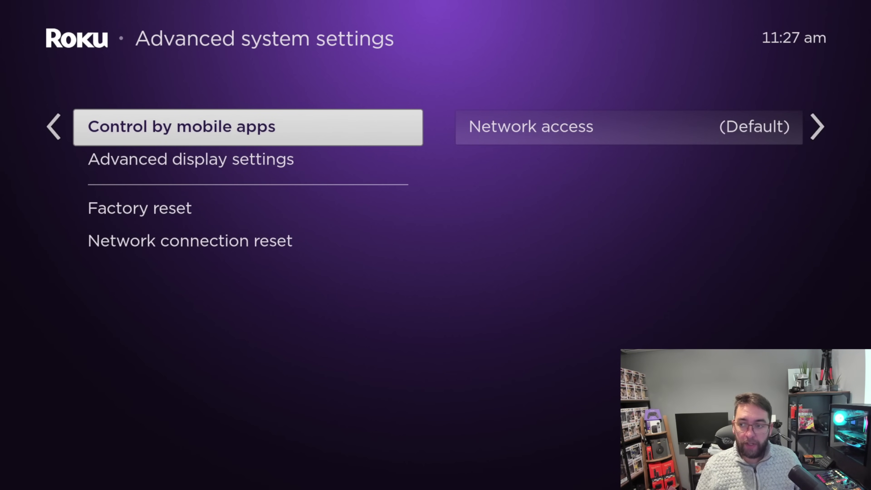
key("Down")
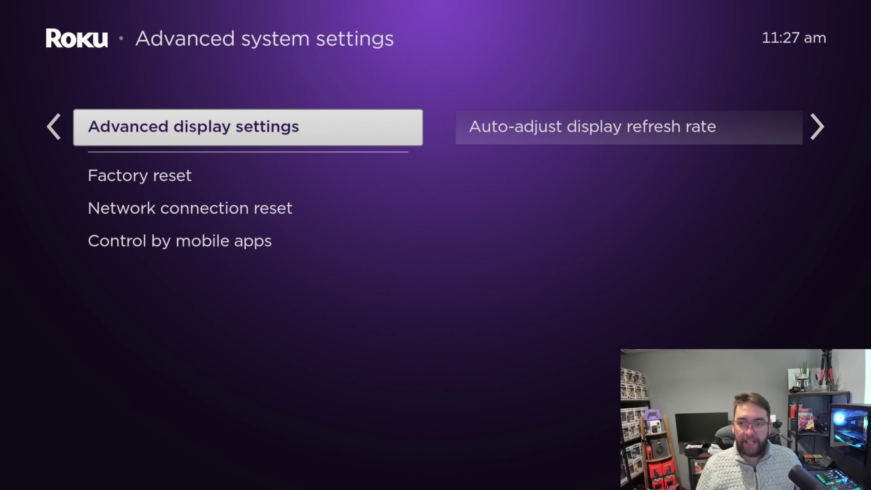
key("Right")
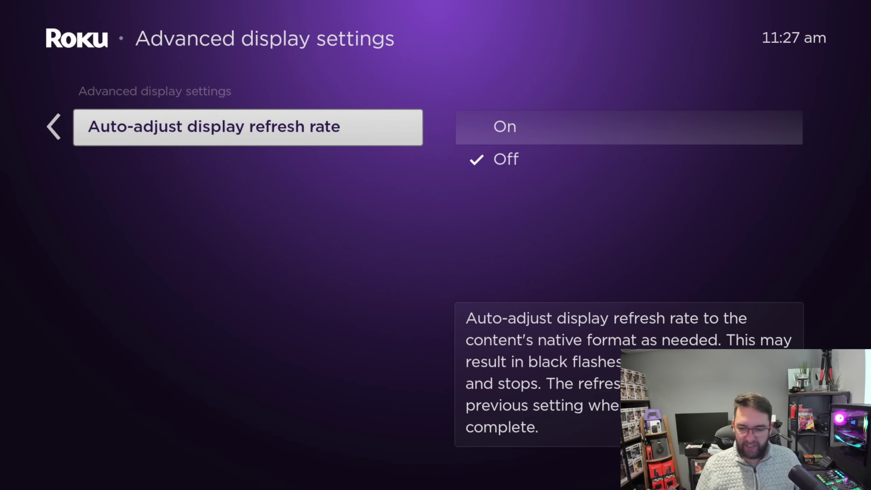
key("Left")
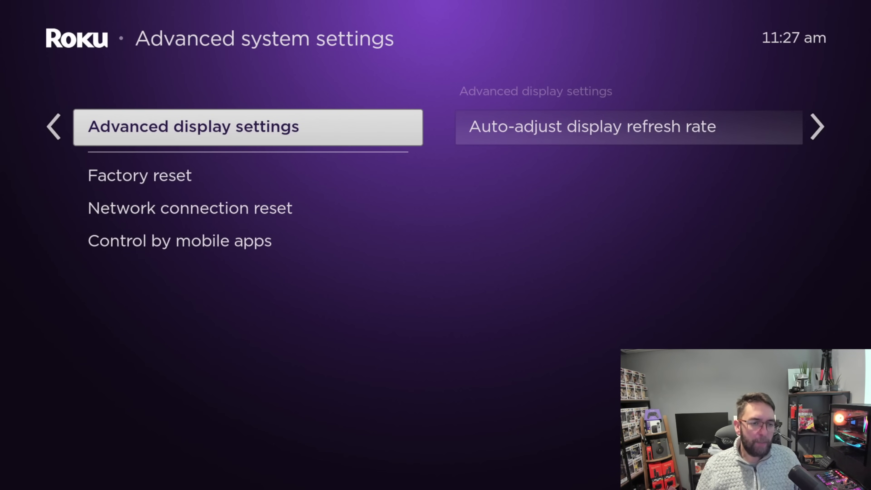
Leave the Advanced system settings and go back through the System list to the Roku main menu
key("Left")
key("Down")
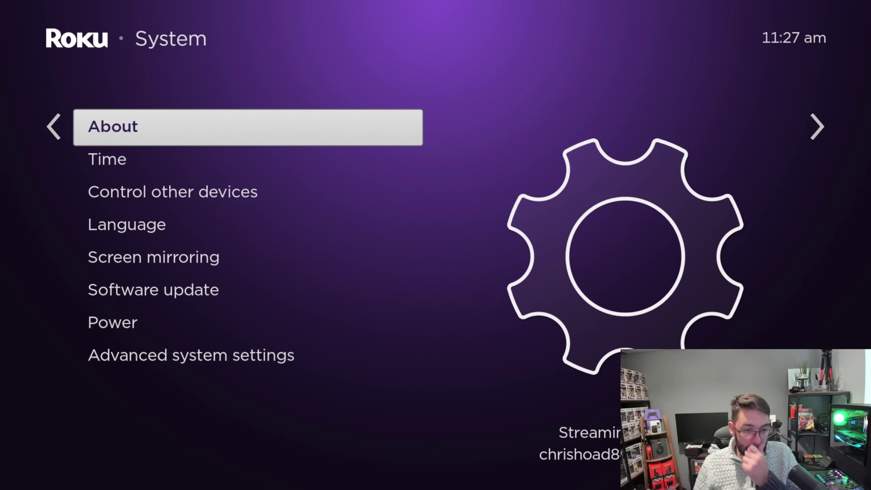
key("Left")
key("Left")
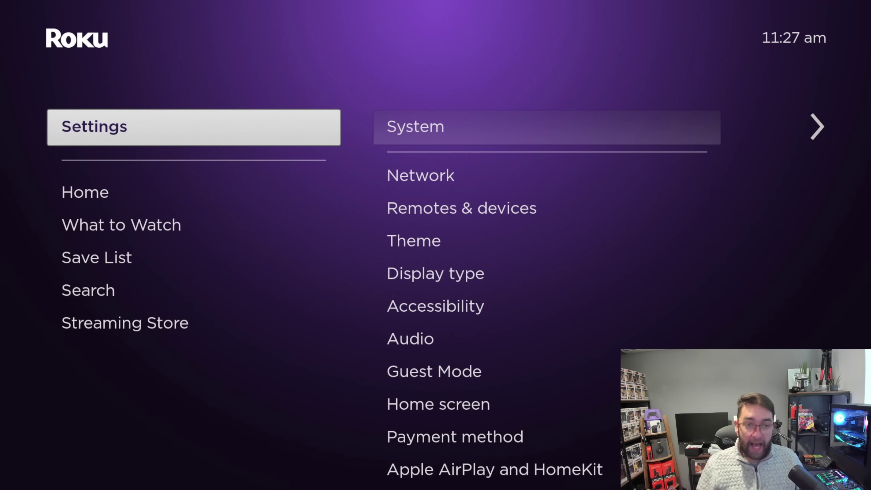
key("Down")
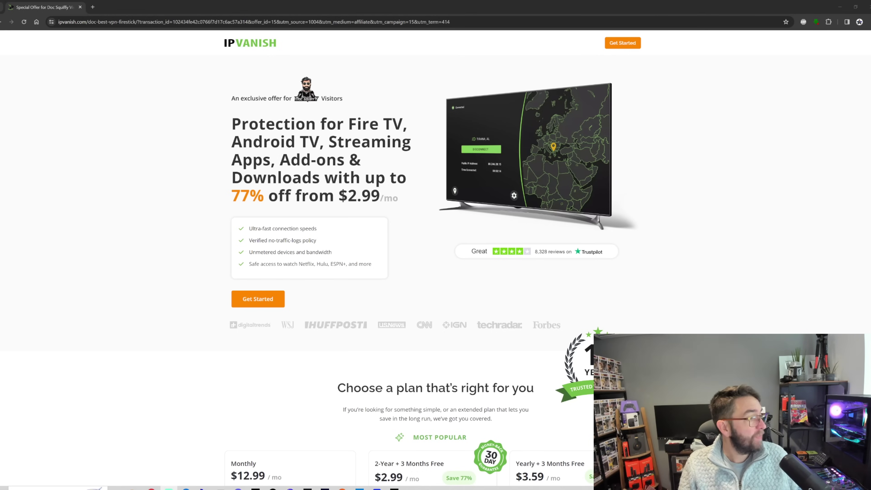
Look over the IPVanish offer page, including the Monthly, 2-Year and Yearly plans and the features included in all plans
scroll(435, 258, "down", 3)
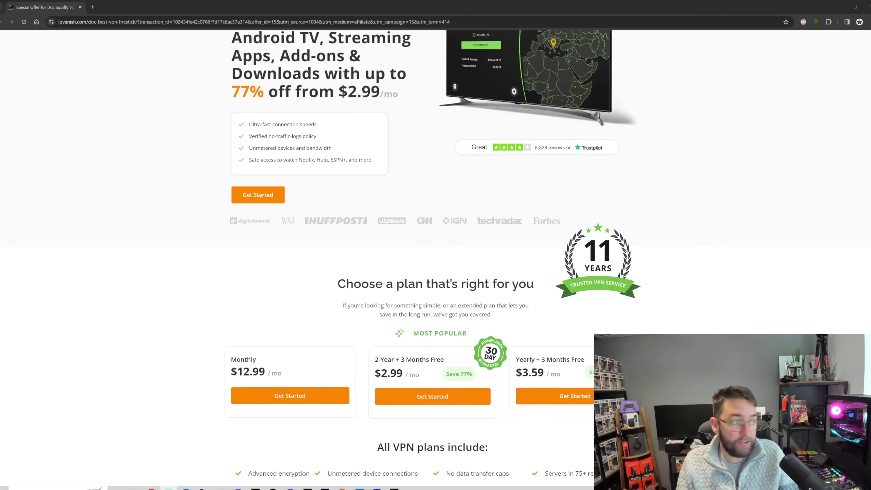
scroll(446, 318, "down", 5)
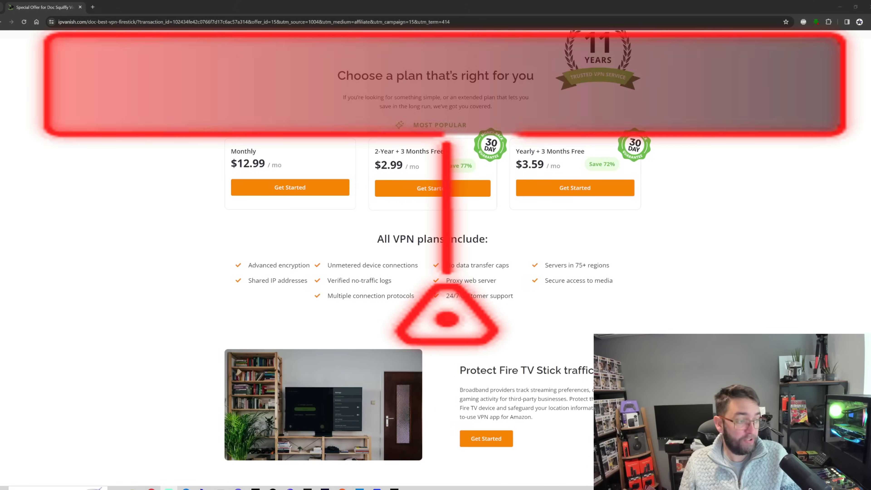
scroll(293, 262, "up", 7)
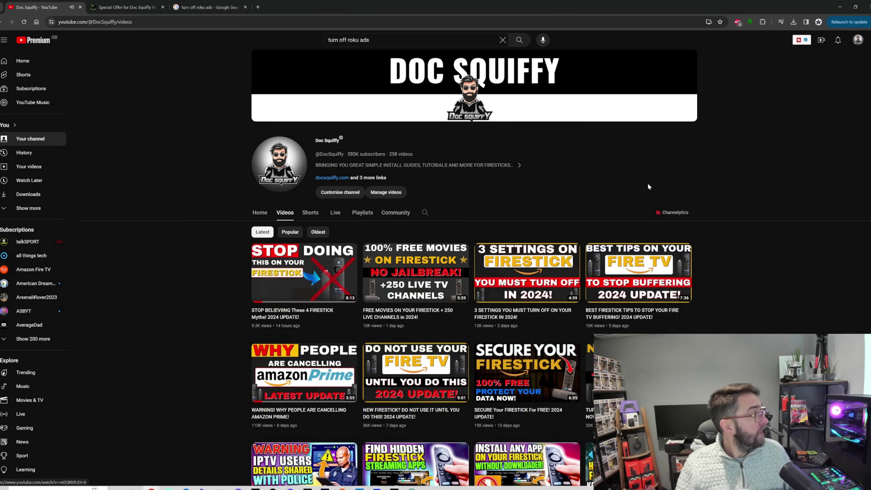
Look through the latest videos on the Doc Squiffy YouTube channel
scroll(553, 198, "down", 3)
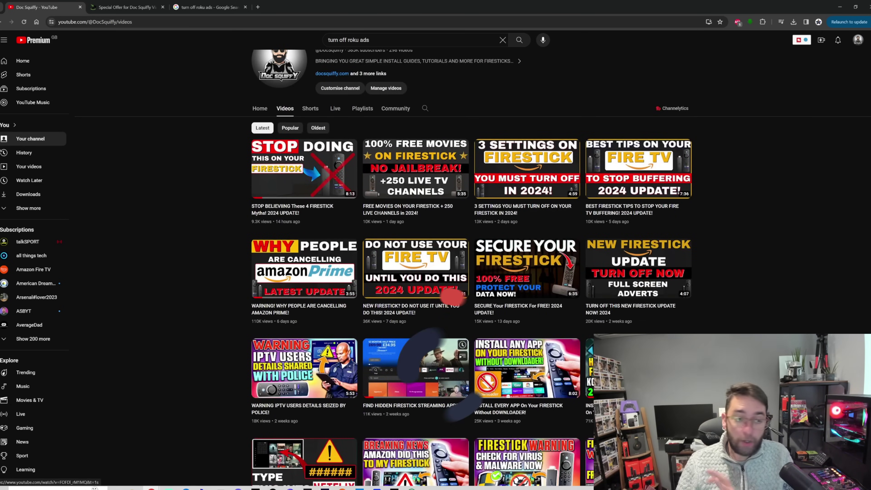
scroll(473, 274, "down", 2)
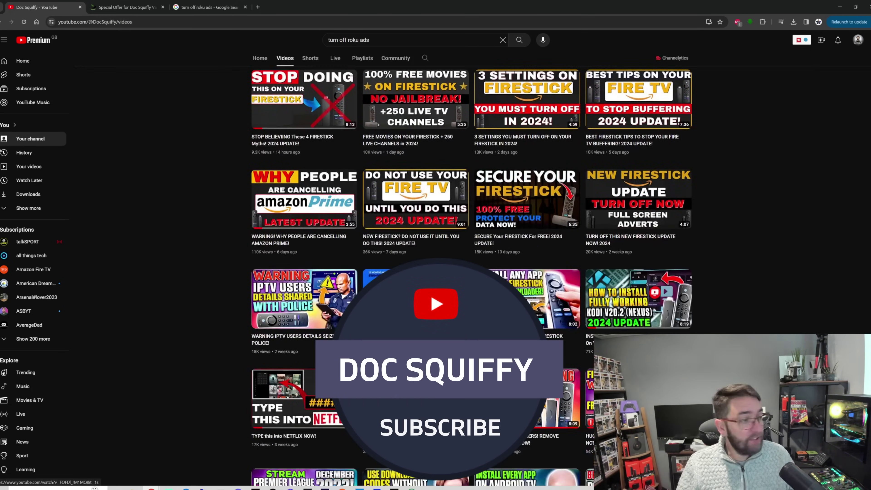
scroll(473, 274, "up", 5)
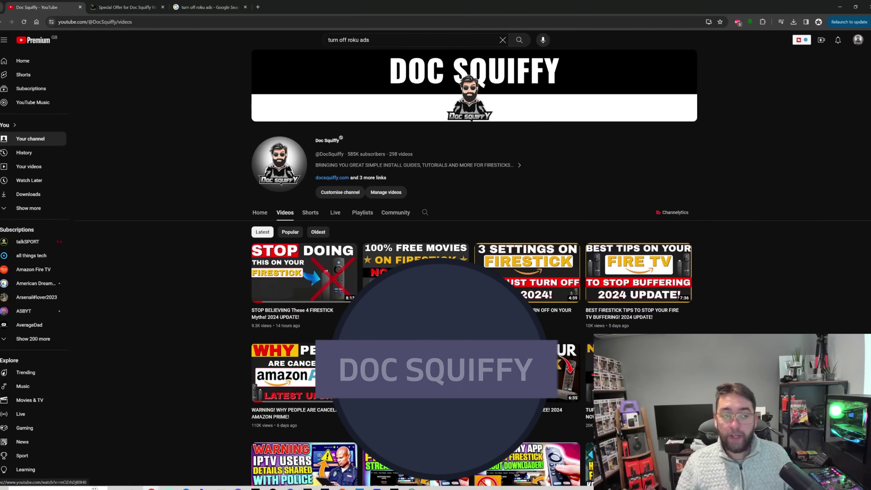